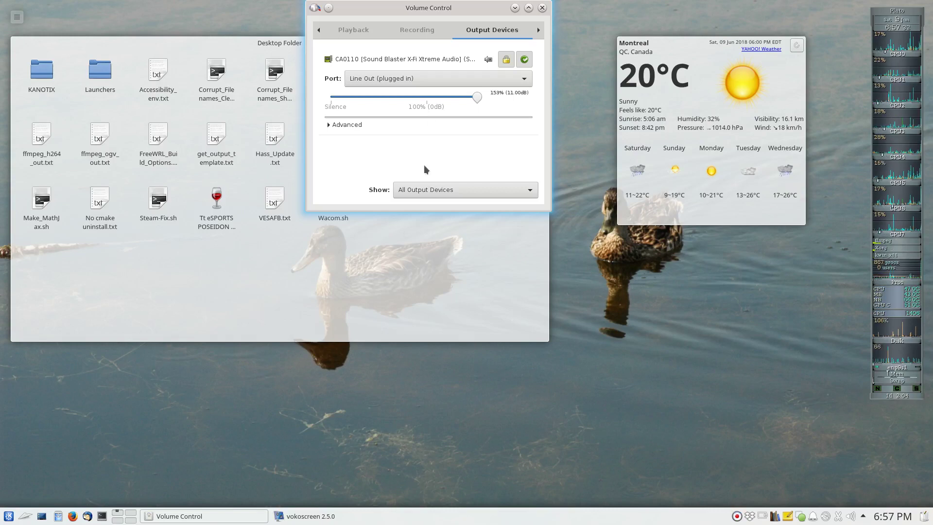
Show Volume Control's recording streams, minimize it, and bring up the application launcher
click(419, 32)
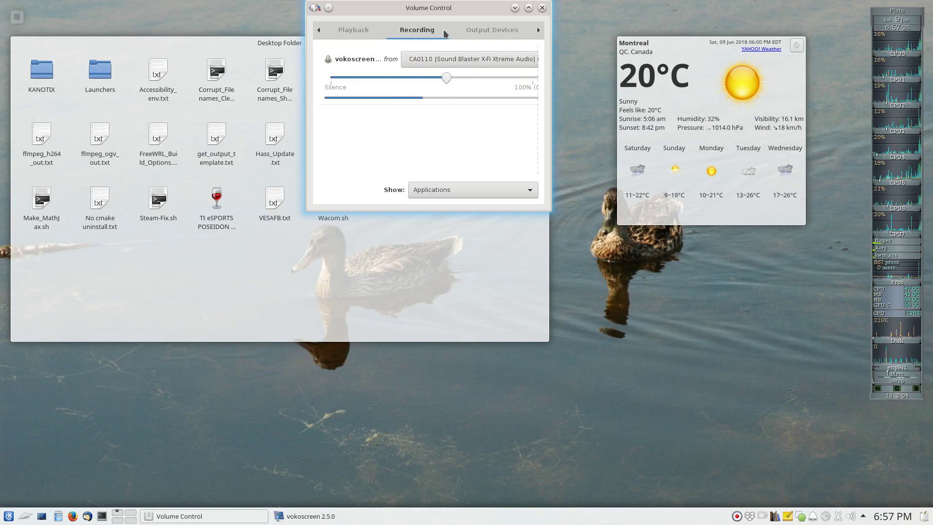
click(515, 8)
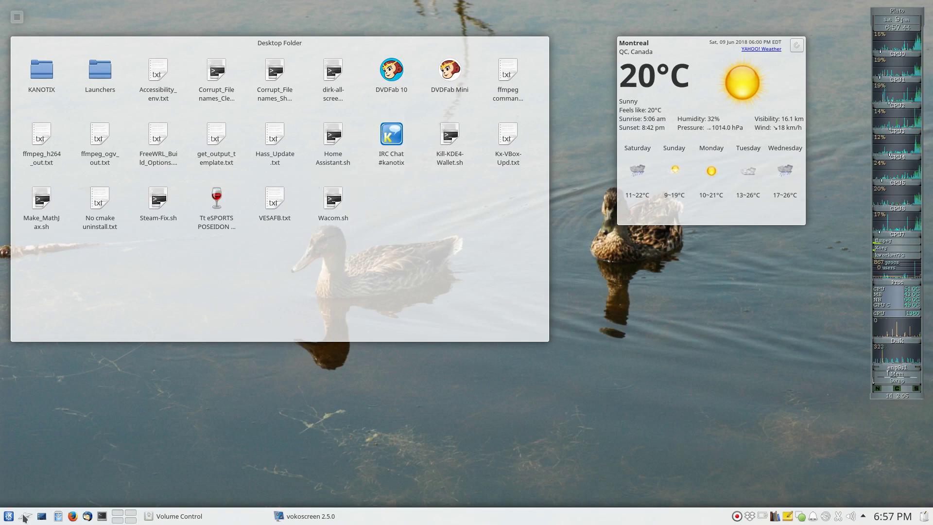
click(8, 516)
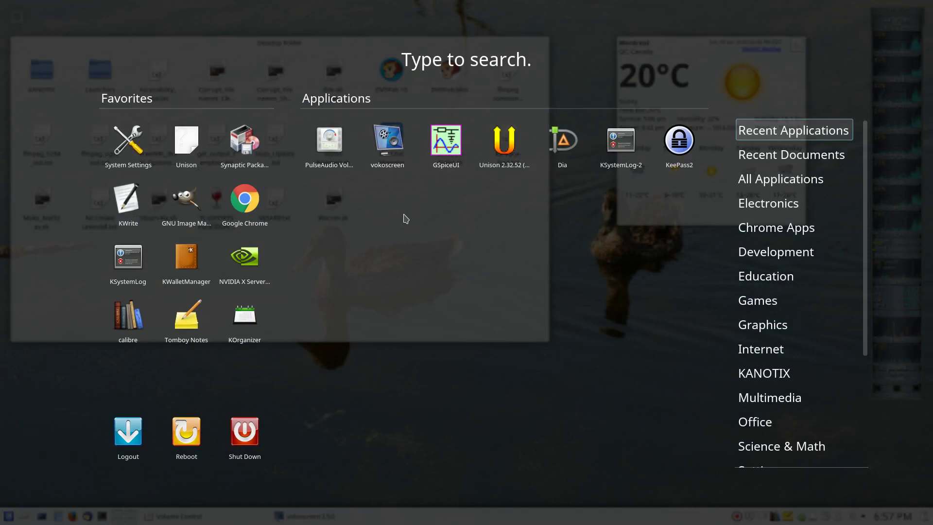
Launch gSpiceUI and bring up the Import a Schematic File/s dialog
click(446, 161)
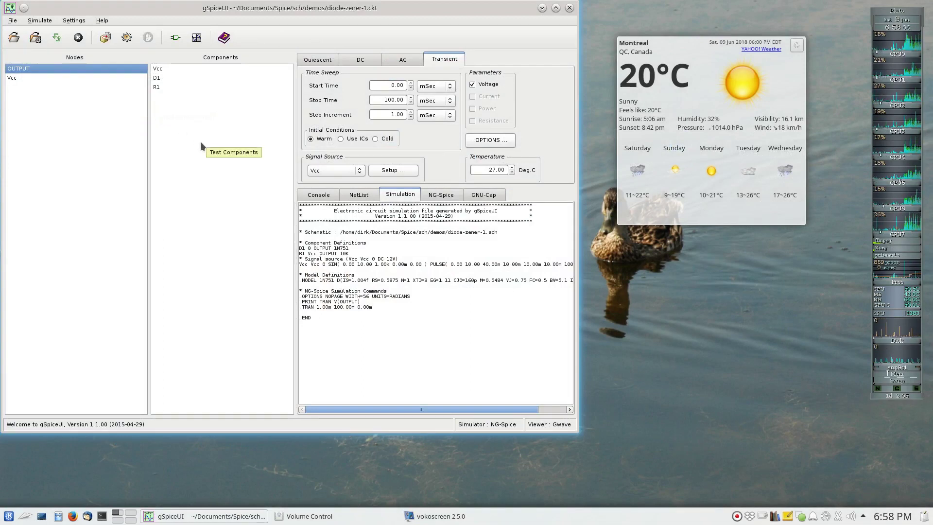
click(35, 38)
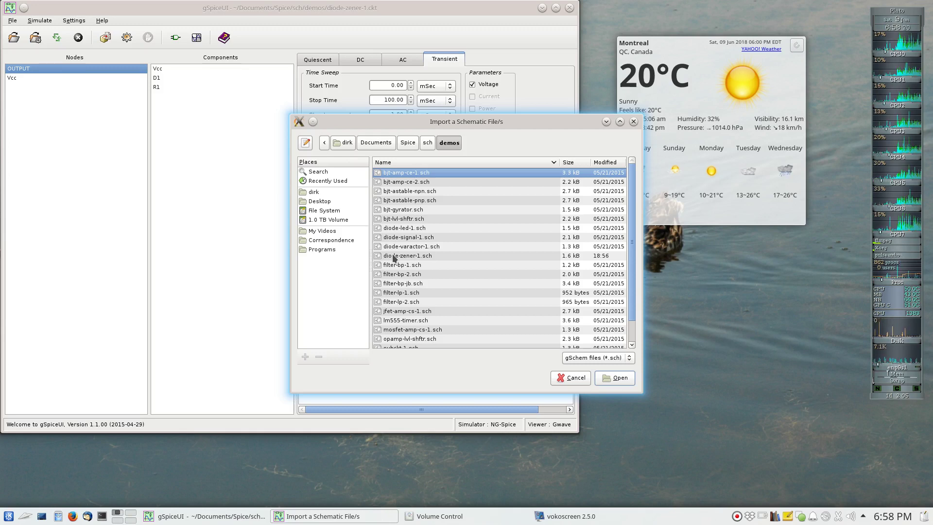
Import diode-zener-1.sch from the demos folder to generate its netlist
click(395, 258)
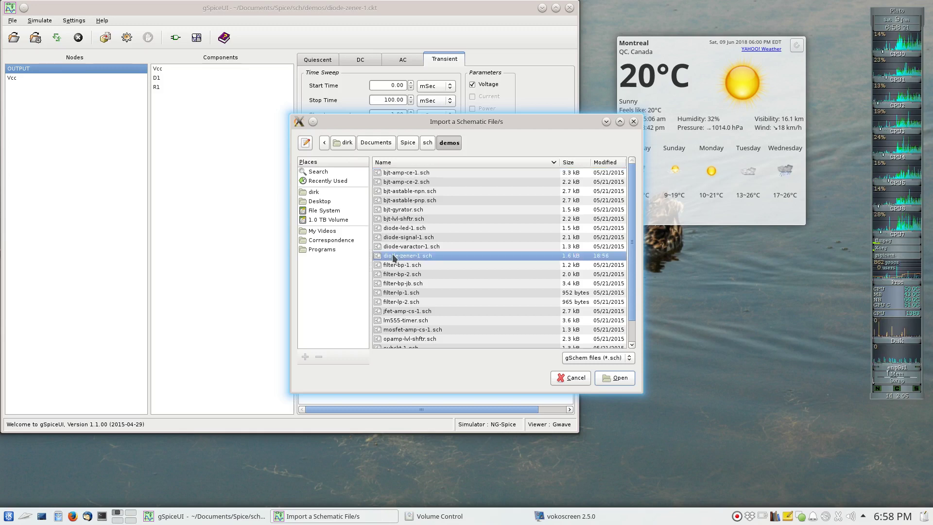
click(603, 378)
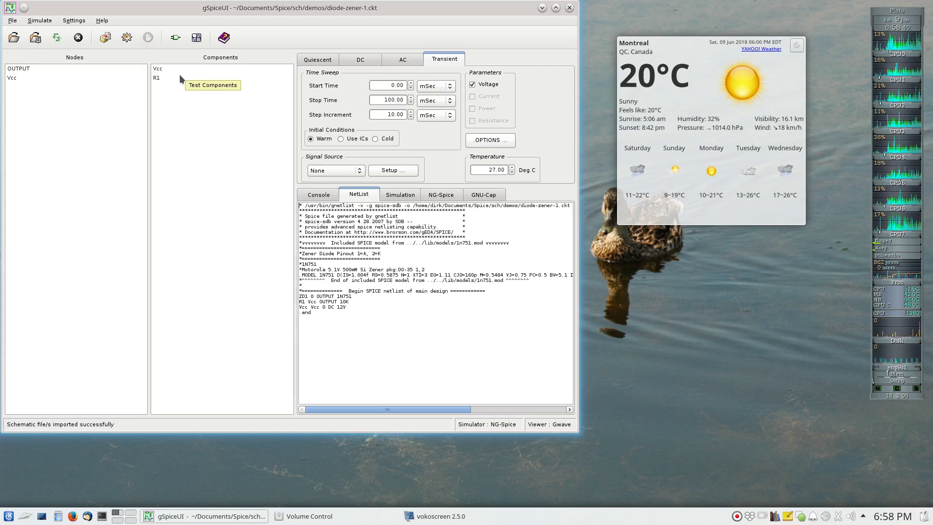
click(177, 42)
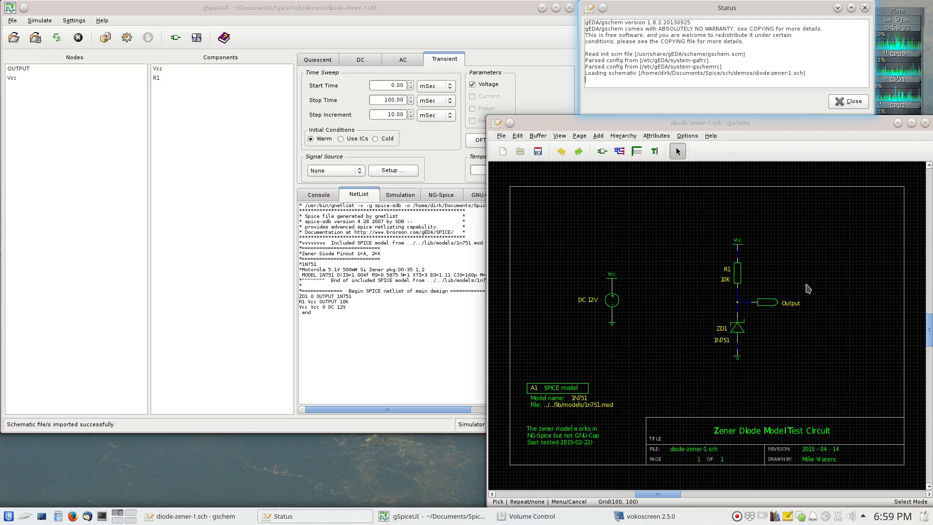
click(924, 124)
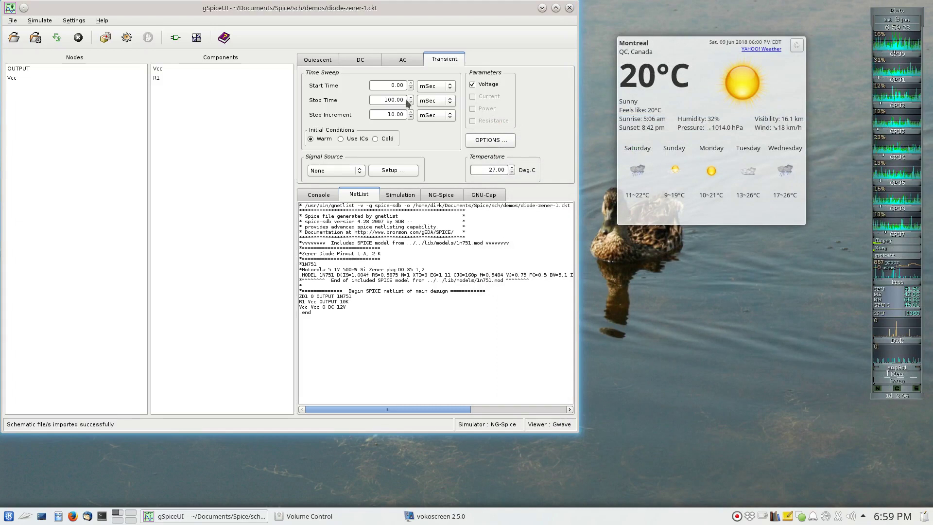
In the DC analysis, sweep source Vcc with start unit V and stop voltage 25.00 V
click(369, 60)
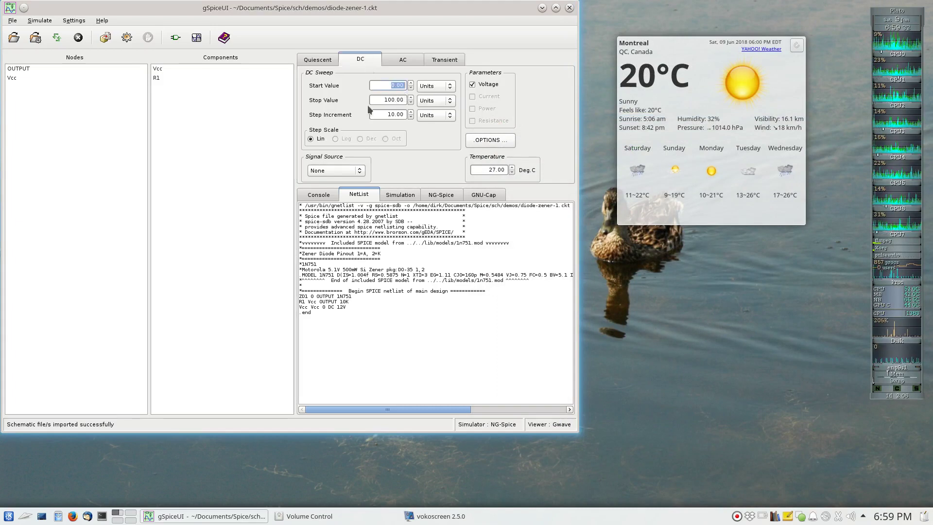
click(360, 173)
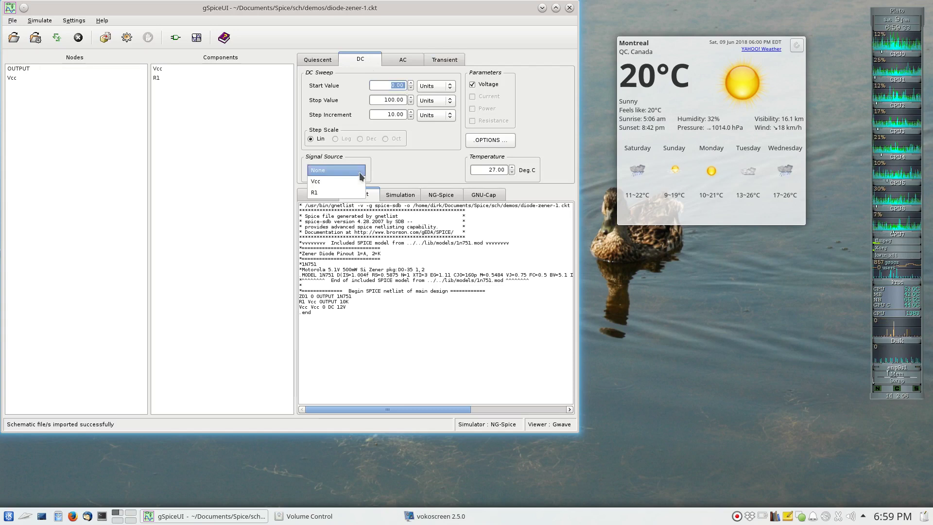
click(330, 182)
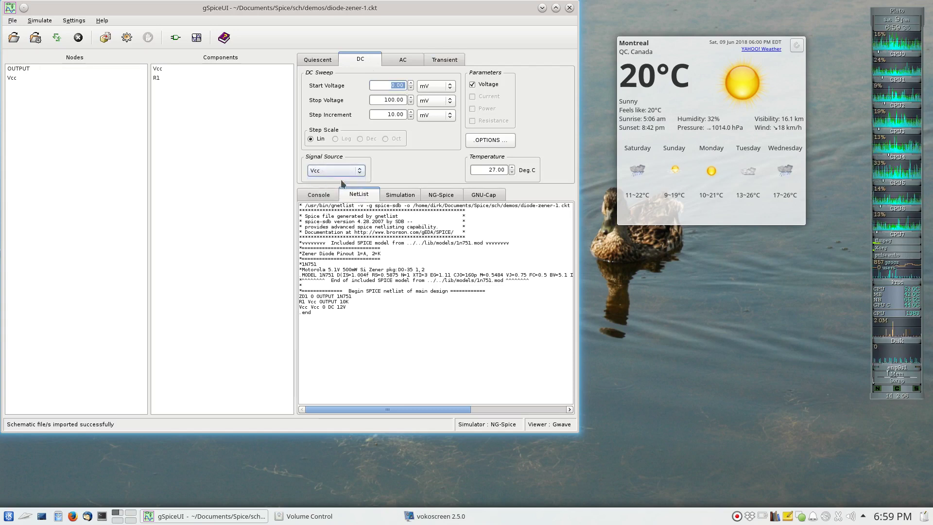
click(450, 86)
click(438, 74)
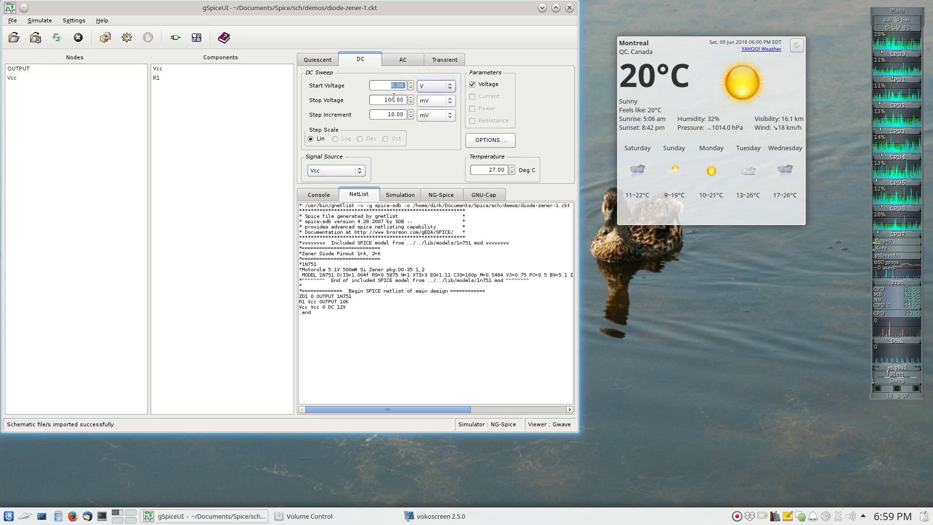
key(BackSpace)
key(BackSpace)
text(25)
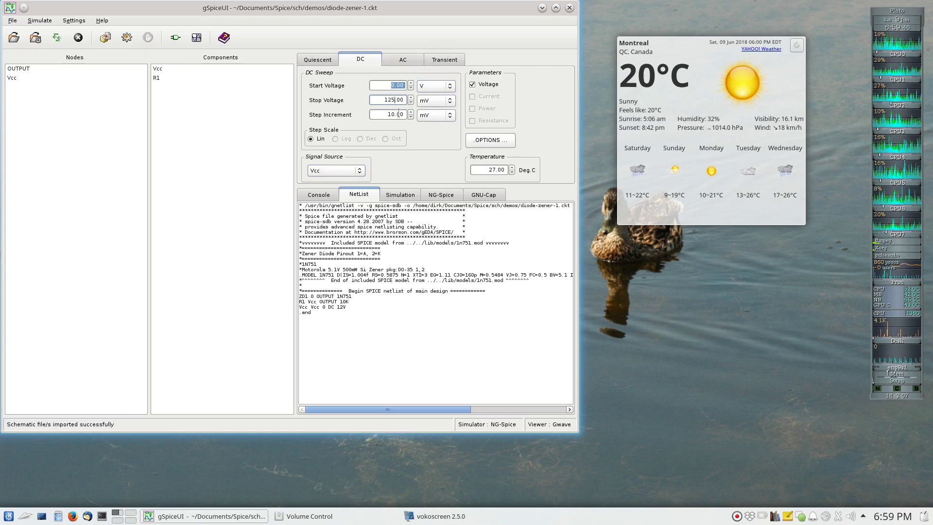
key(BackSpace)
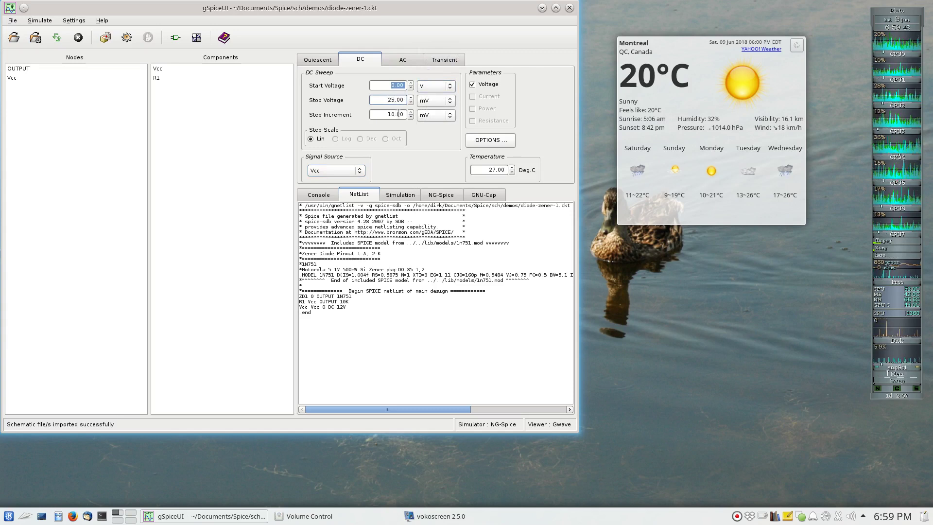
click(438, 100)
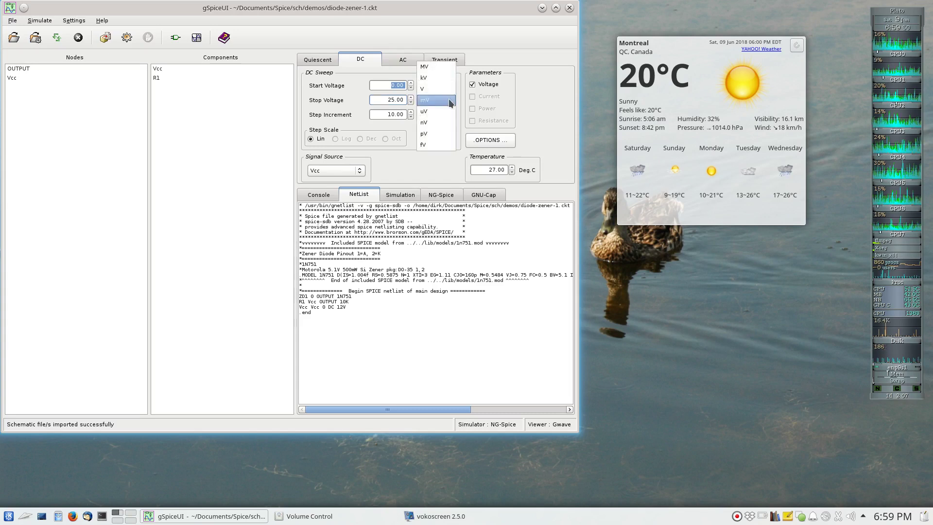
click(433, 88)
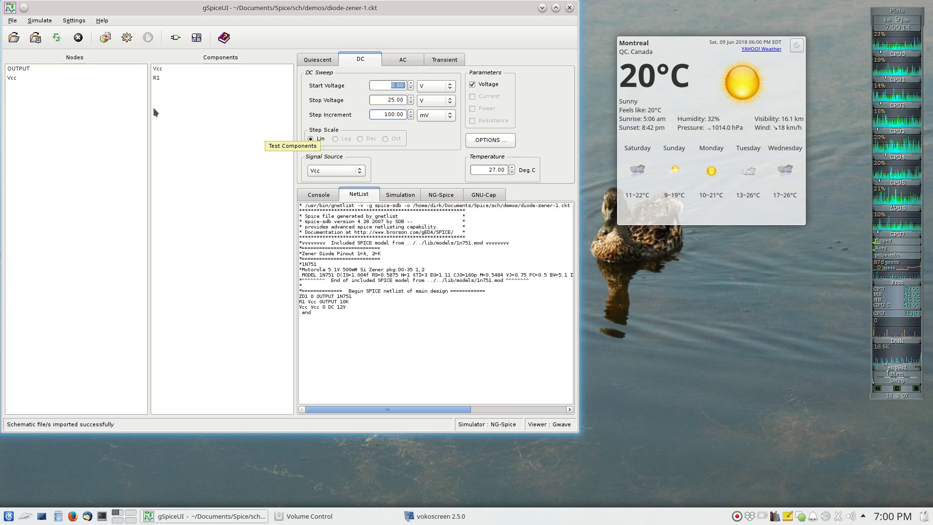
Select the OUTPUT node, run the NG-Spice simulation, and scroll through its results
click(25, 68)
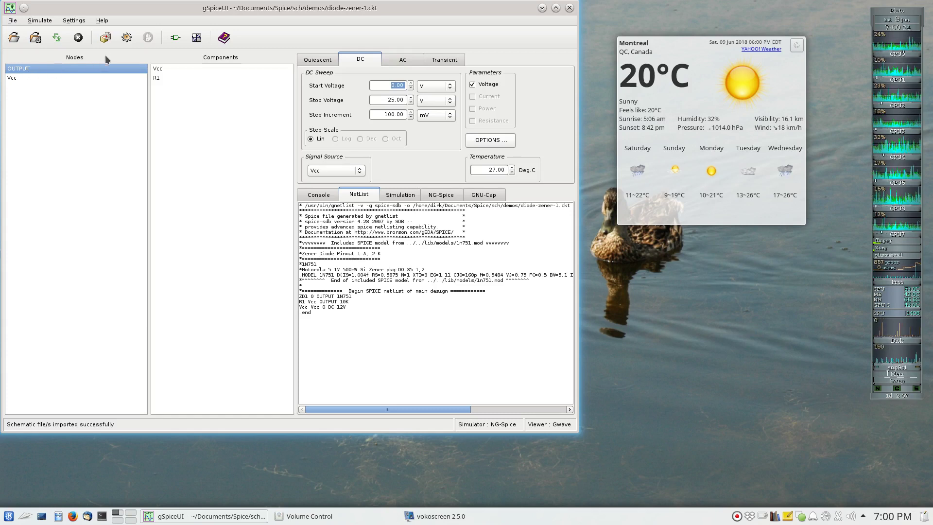
click(120, 44)
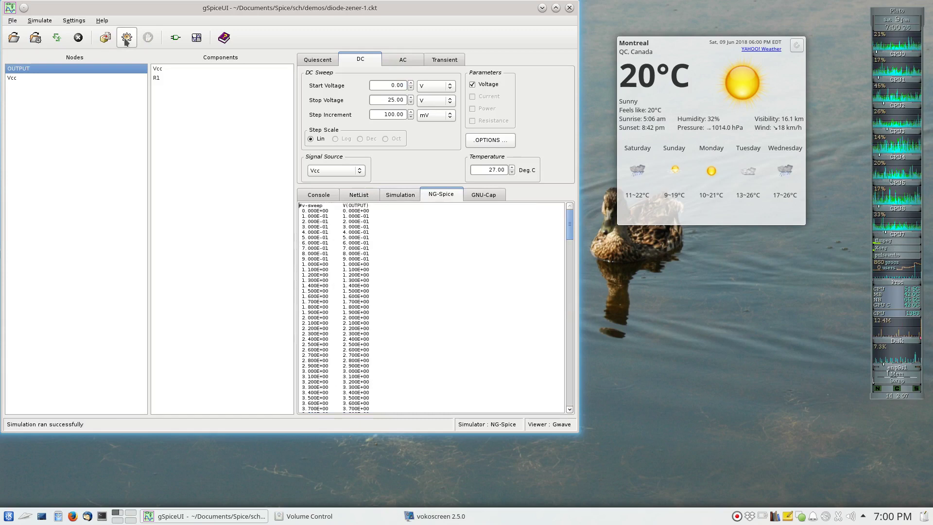
scroll(380, 288, down, 20)
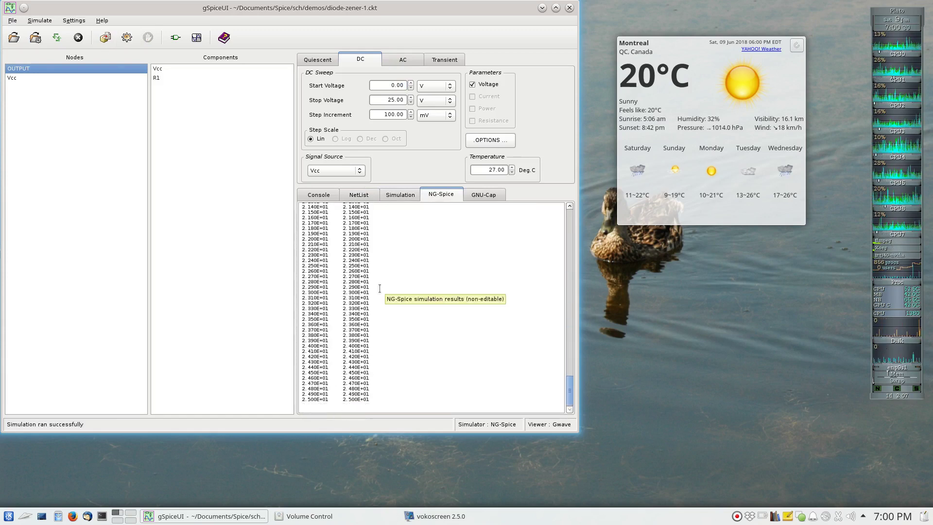
scroll(380, 288, up, 20)
scroll(379, 288, up, 5)
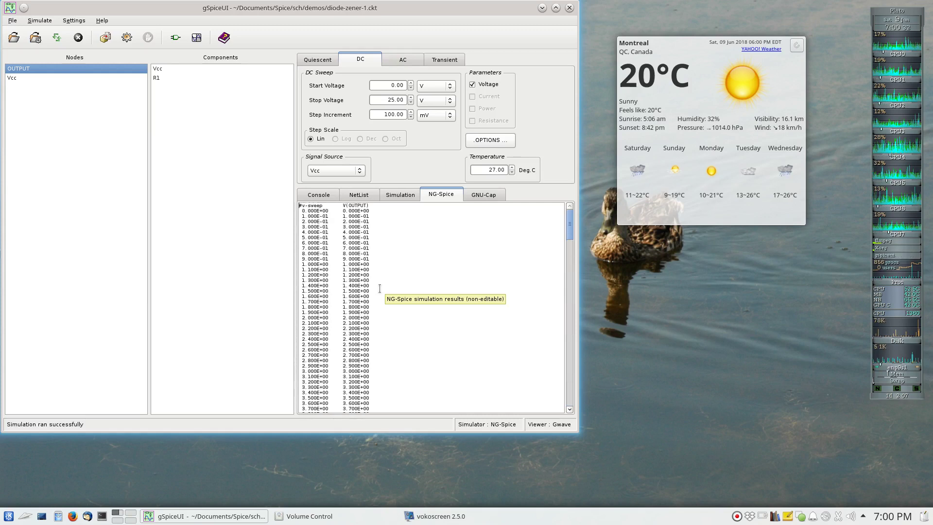
Open the results in gwave, make its window taller, and plot V(OUTPUT) in the top pane
click(195, 40)
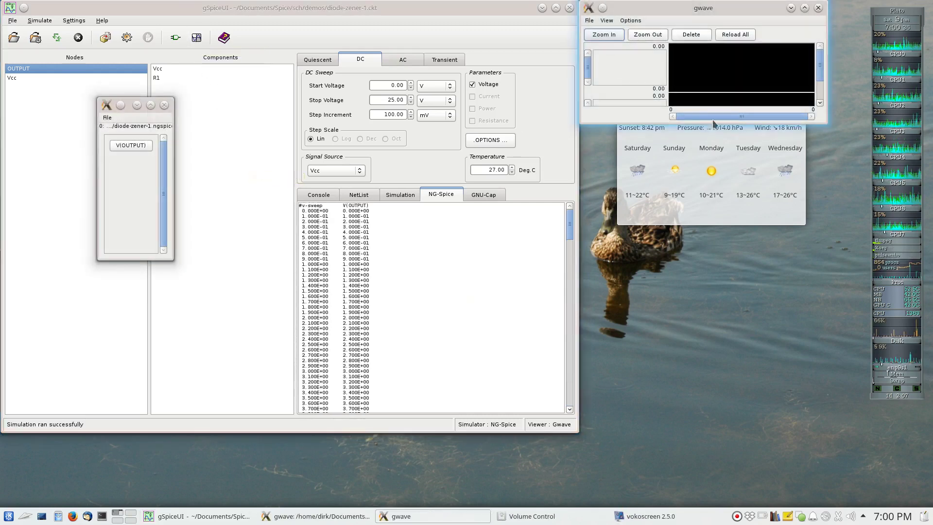
drag(713, 121, 722, 430)
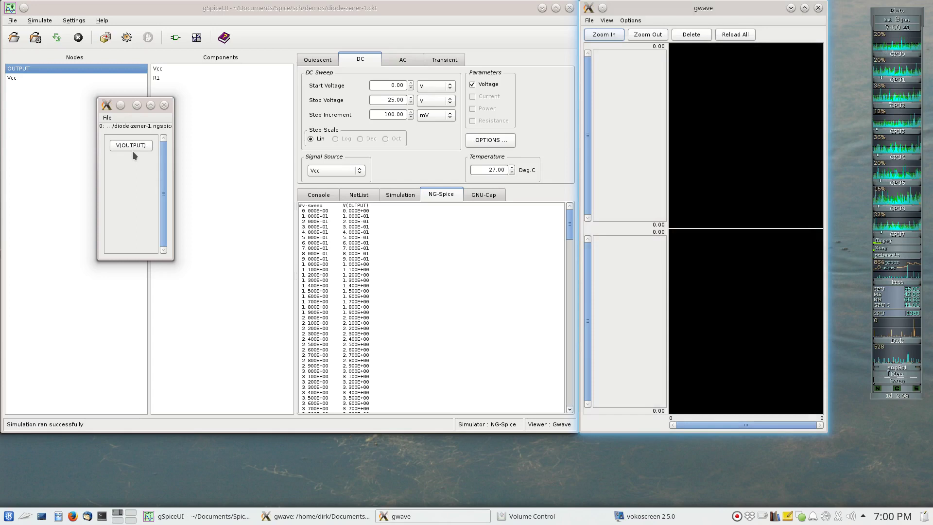
click(134, 149)
mouse_move(134, 148)
mouse_down()
mouse_move(656, 156)
mouse_move(750, 130)
mouse_move(737, 112)
mouse_up()
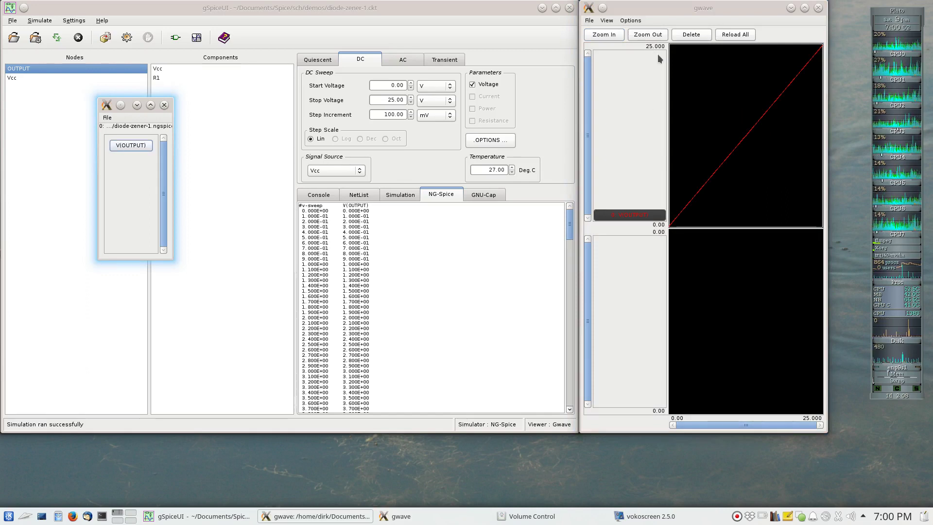
Close gwave and open diode-zener-1.sch in the gschem schematic editor
click(819, 8)
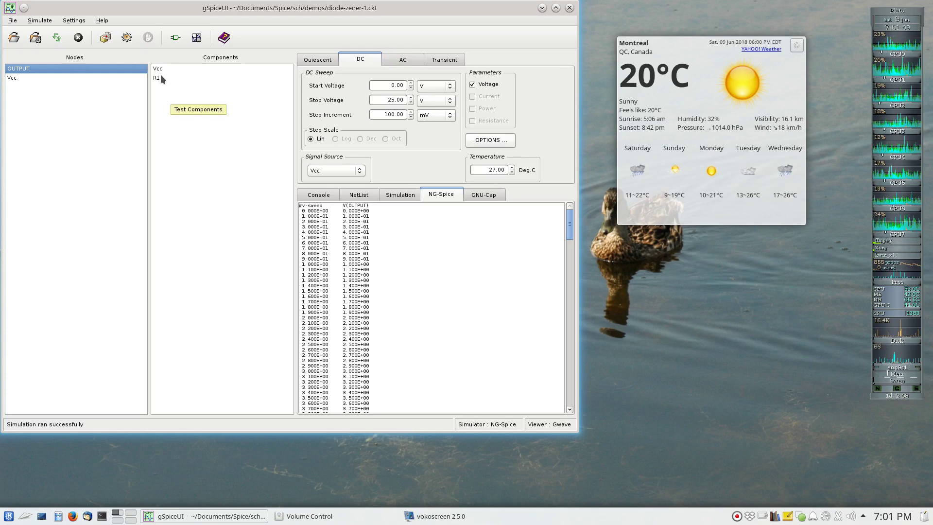
click(175, 37)
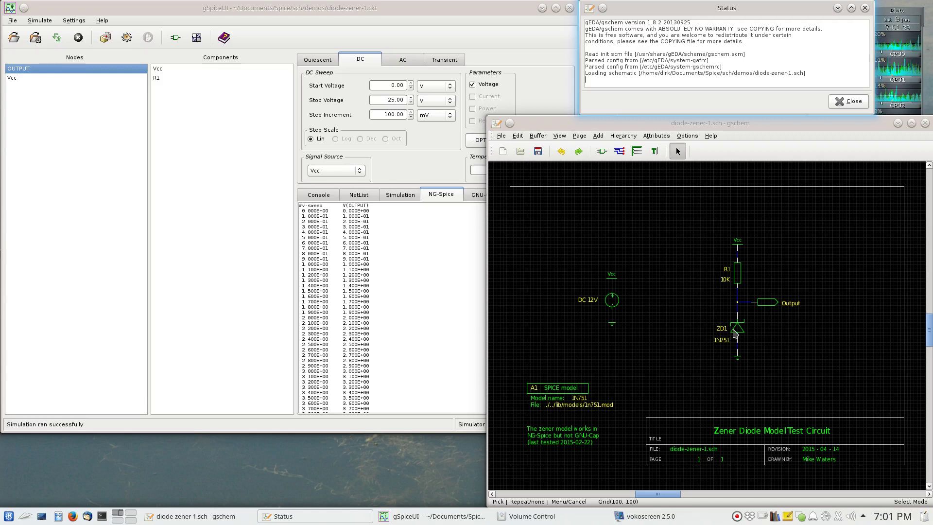
Change the zener diode's reference designator from ZD1 to D1
click(738, 334)
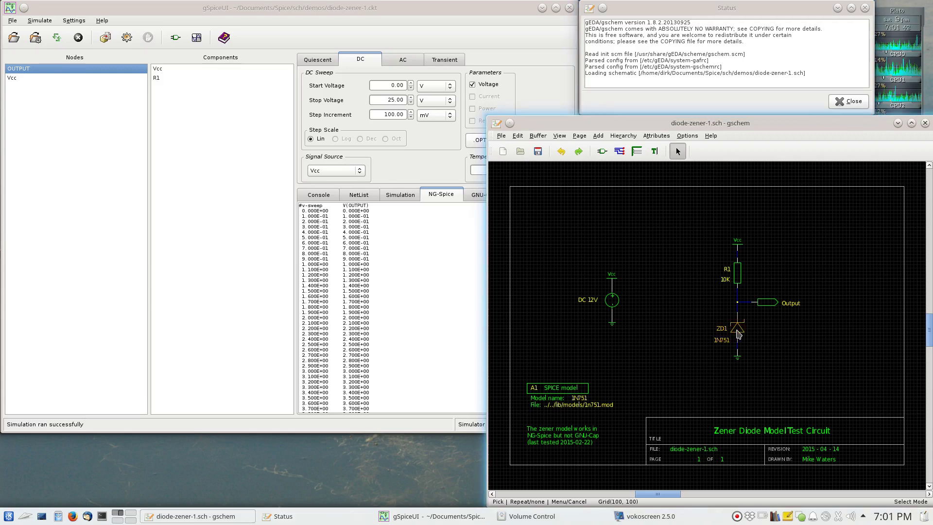
click(518, 135)
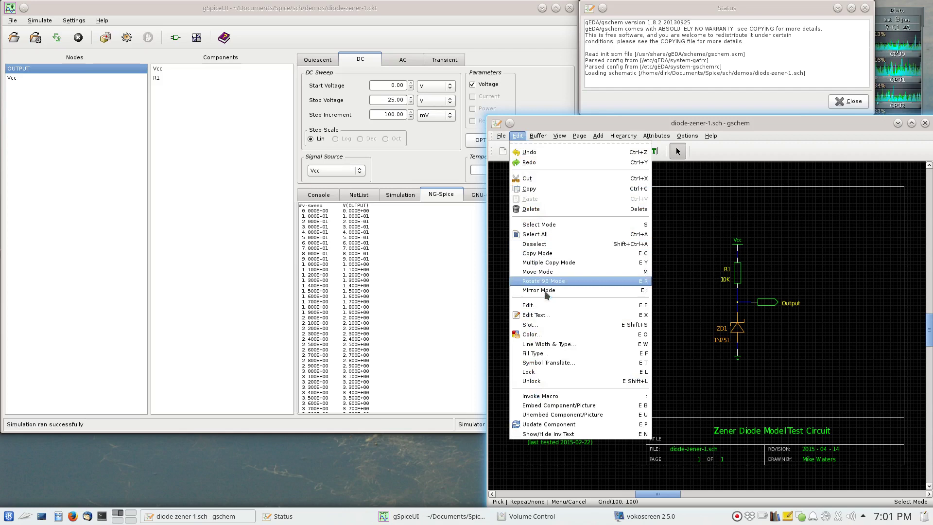
click(543, 305)
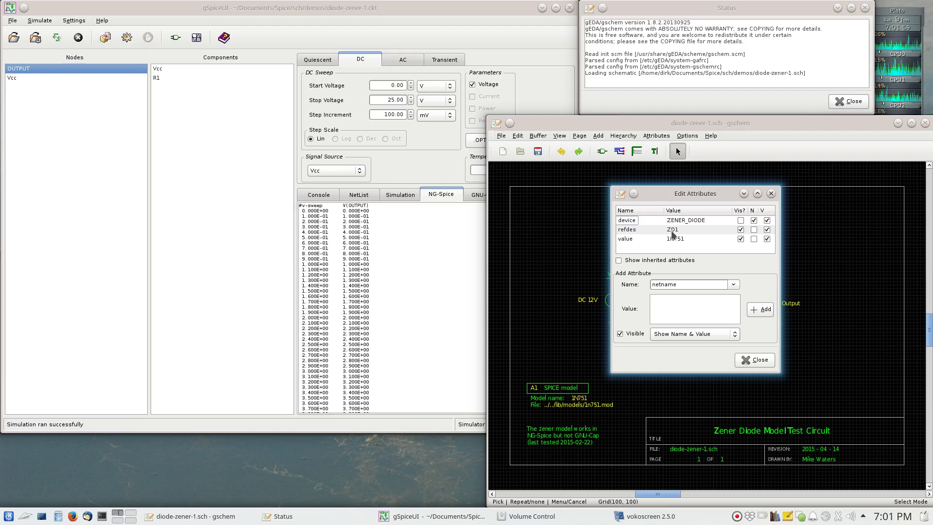
click(671, 231)
click(672, 231)
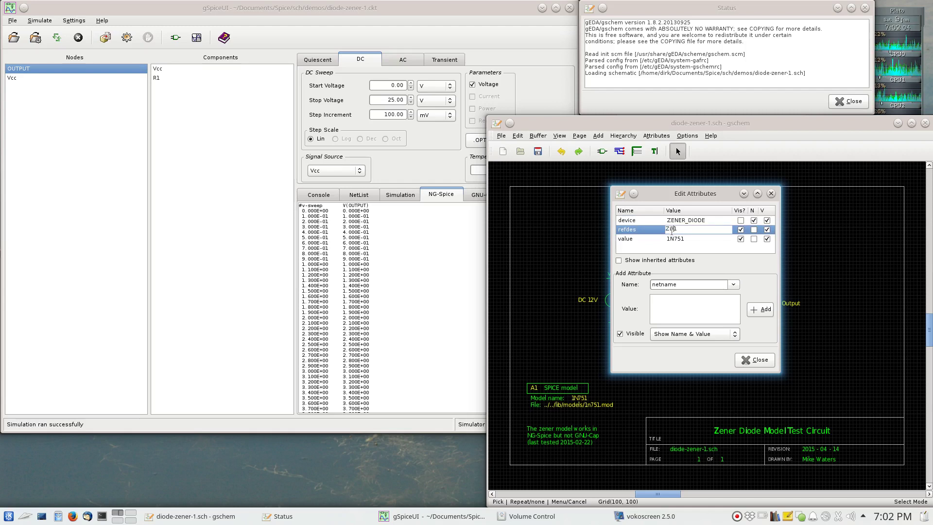
key(BackSpace)
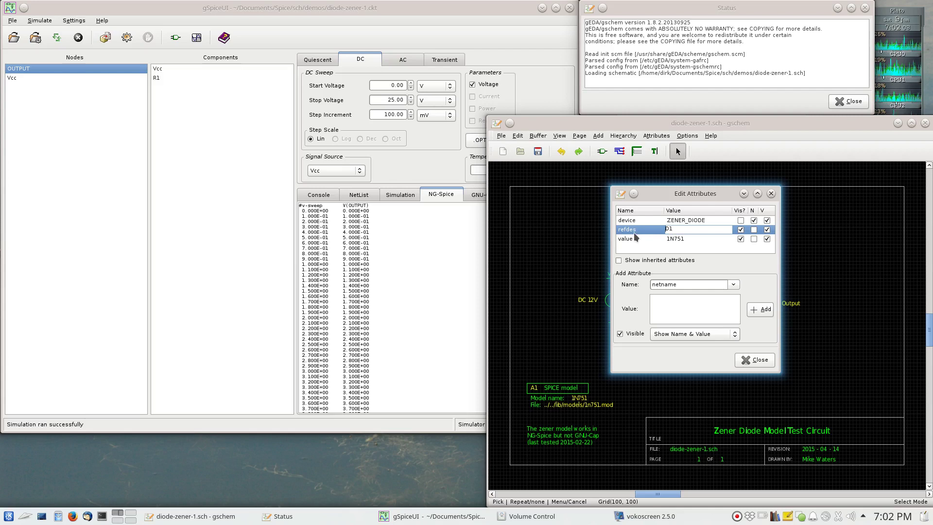
key(Return)
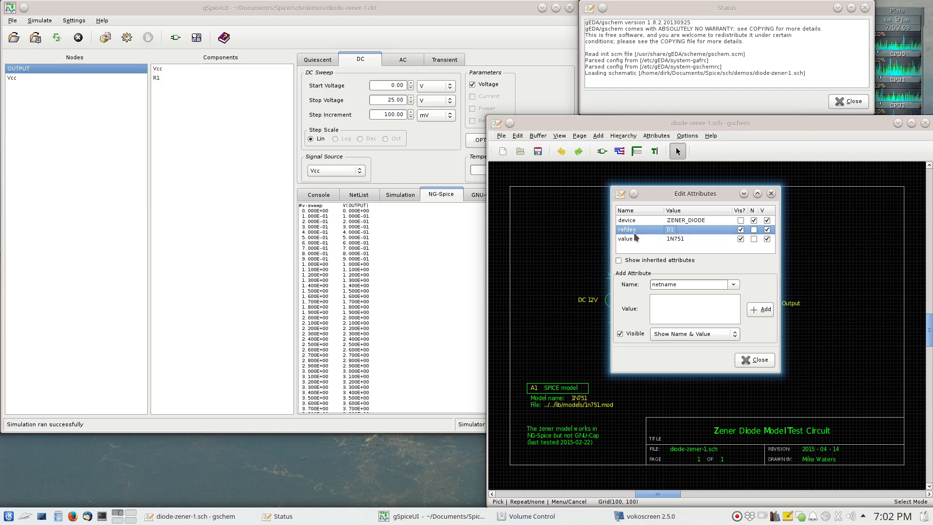
Close the attribute editor, save diode-zener-1.sch, and exit gschem
click(747, 361)
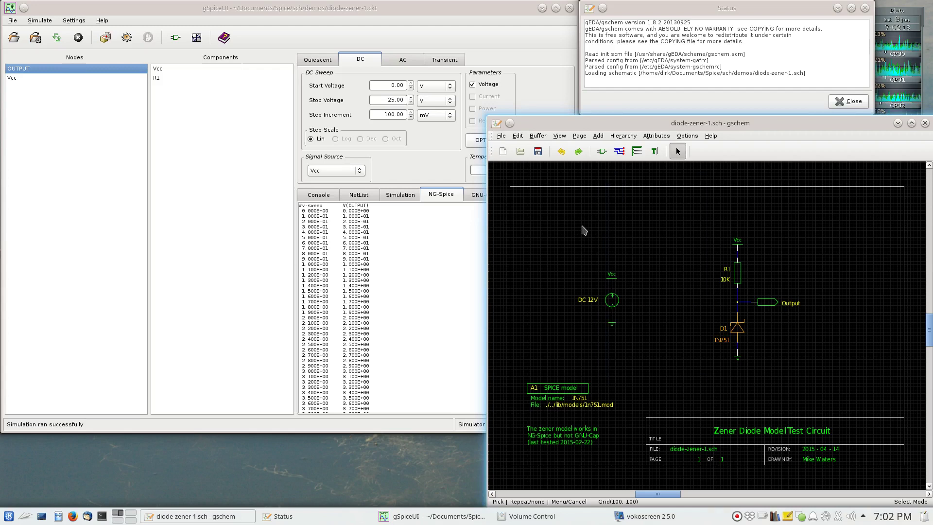
click(539, 152)
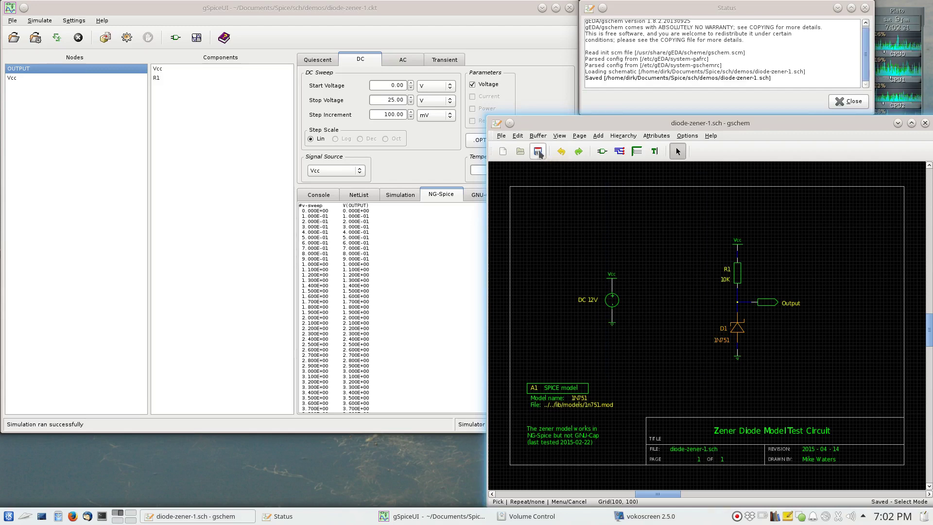
click(924, 123)
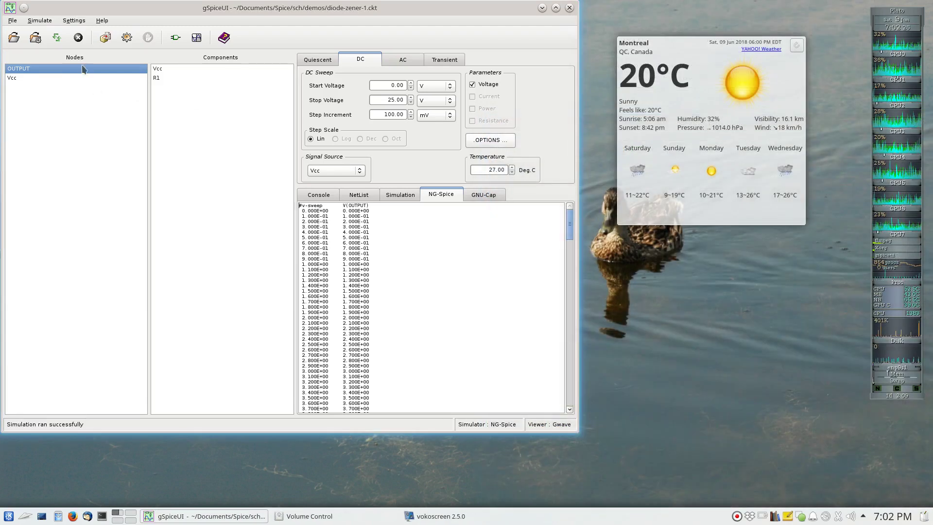
Re-import the updated schematic and keep NG-Spice as the simulation engine
click(57, 37)
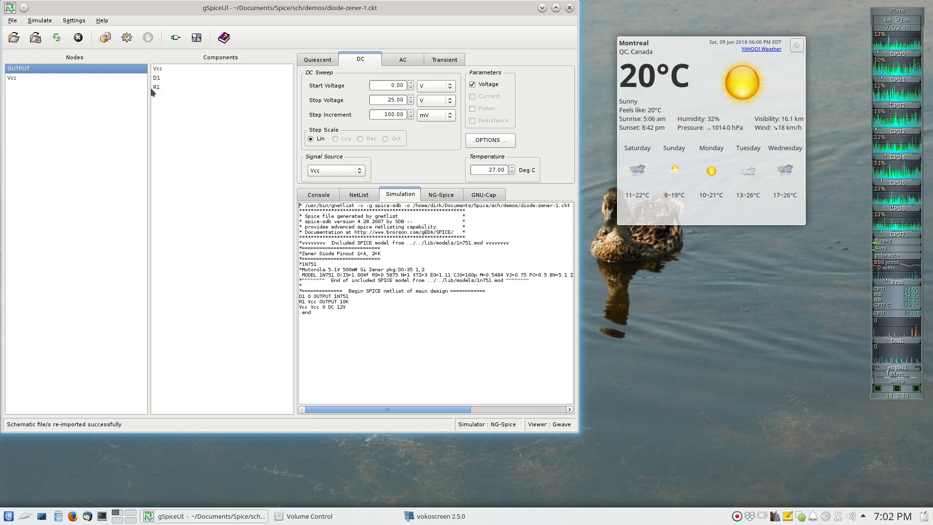
click(74, 21)
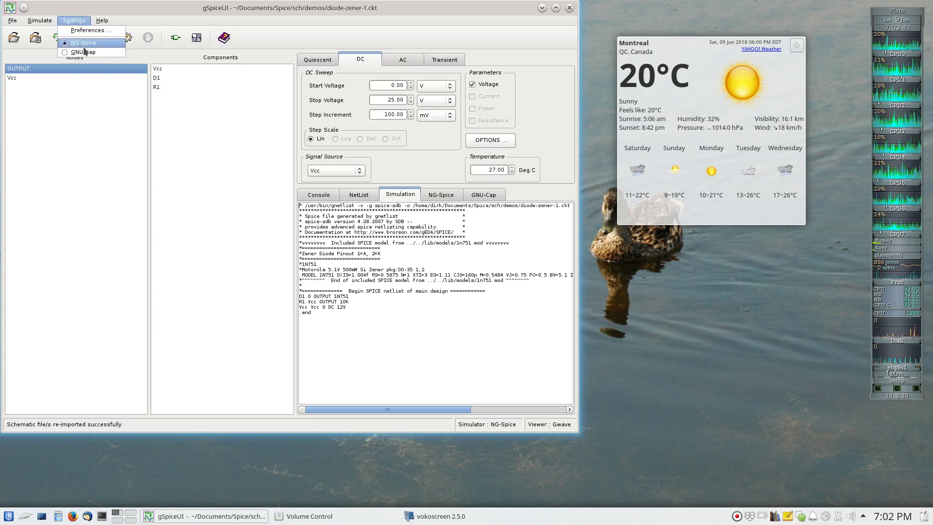
click(83, 22)
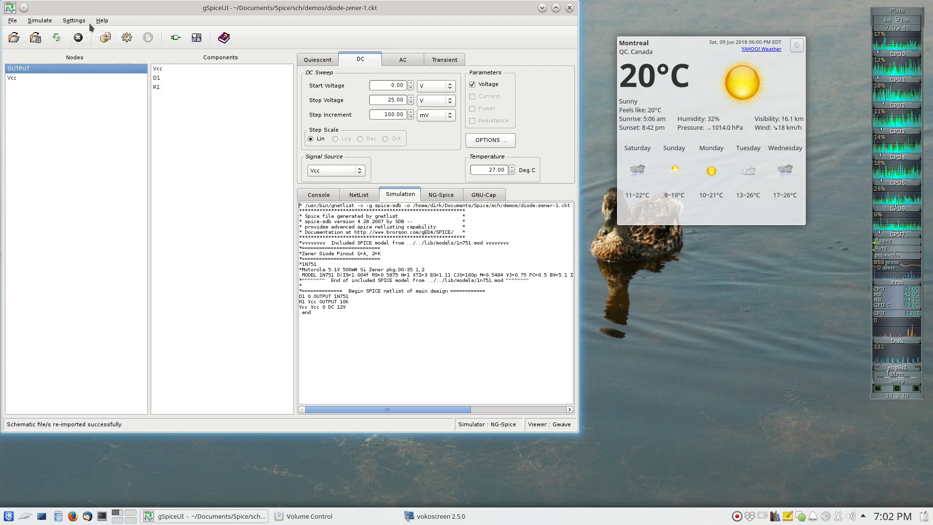
Run the NG-Spice DC sweep and review V(OUTPUT) levelling off near 5.03 V
click(126, 42)
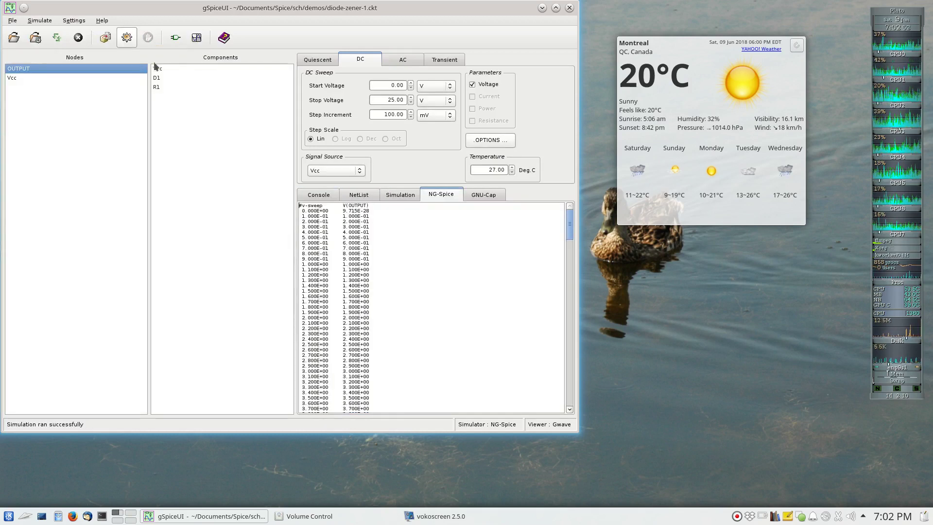
scroll(404, 268, down, 20)
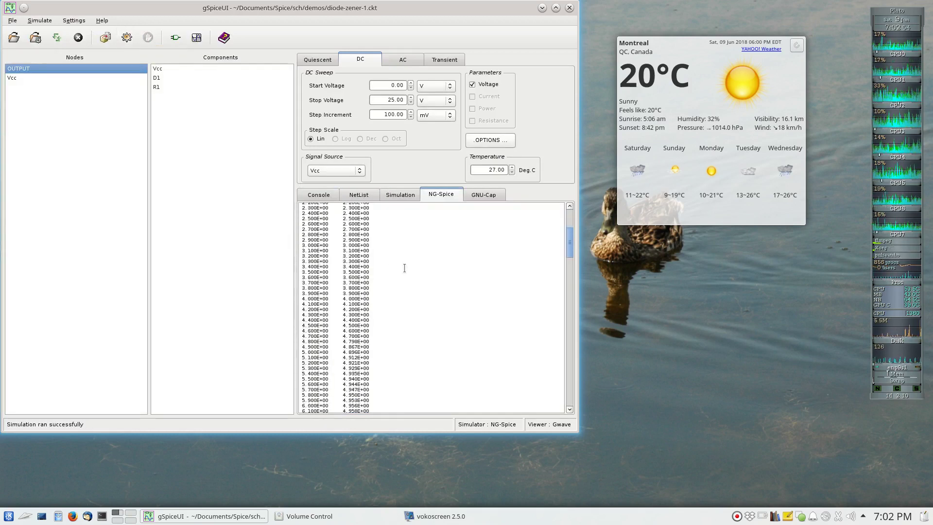
scroll(405, 268, up, 10)
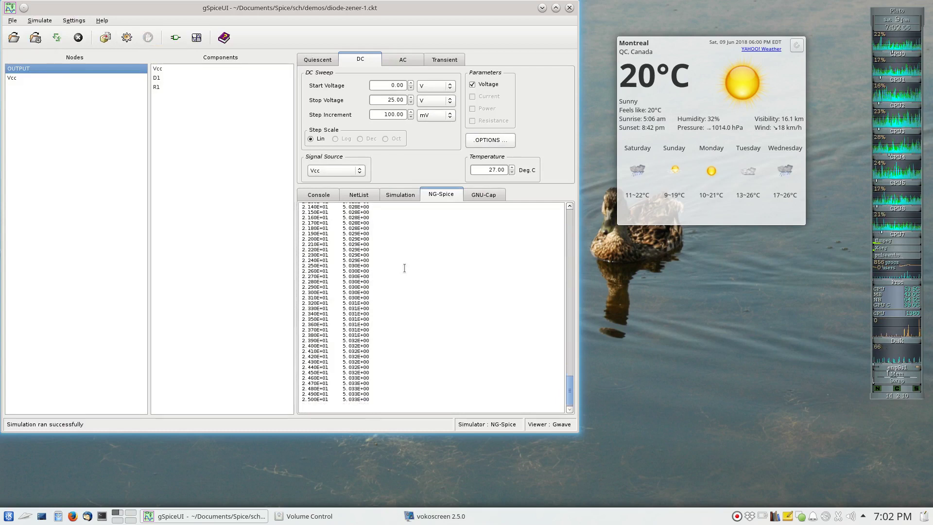
scroll(404, 268, up, 20)
scroll(405, 268, up, 20)
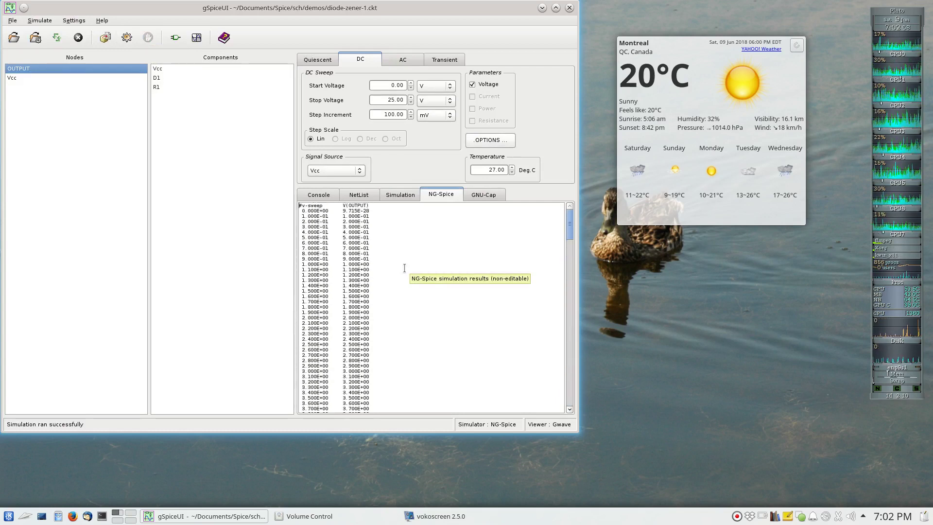
click(201, 41)
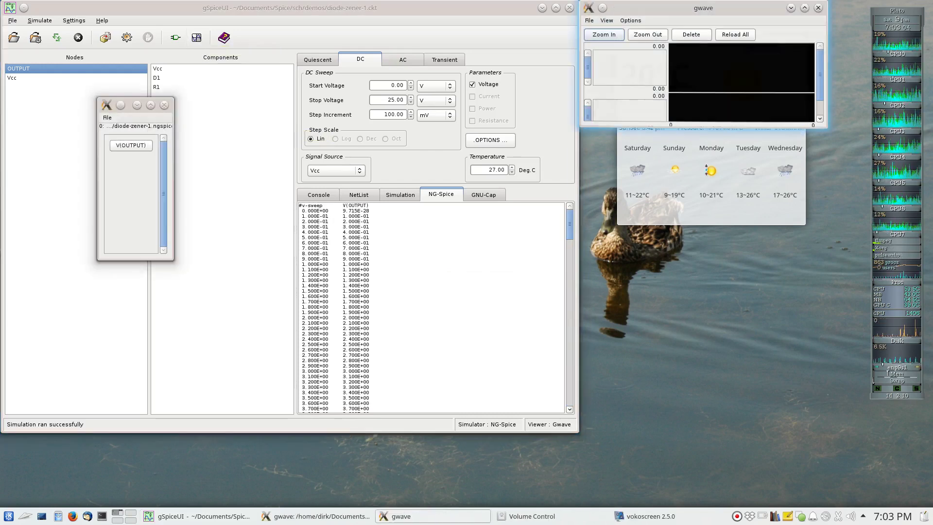
drag(696, 124, 705, 434)
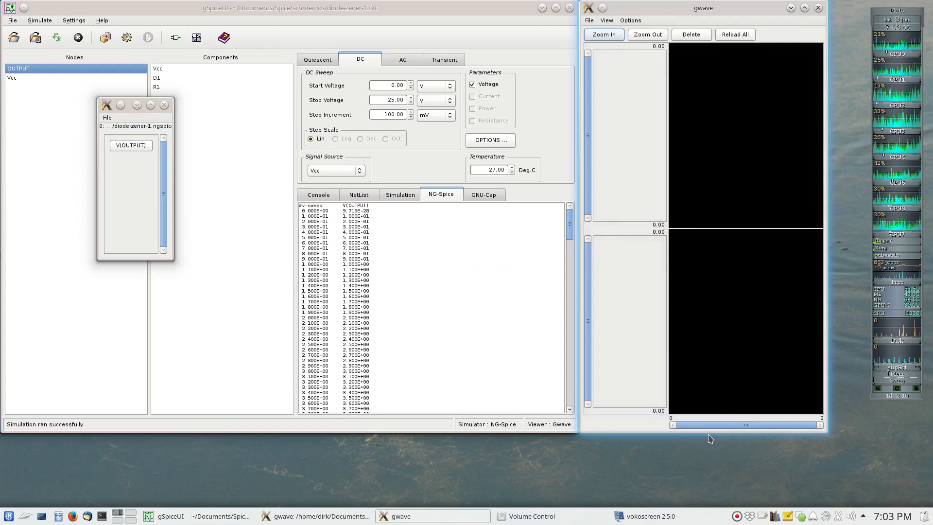
drag(141, 148, 765, 110)
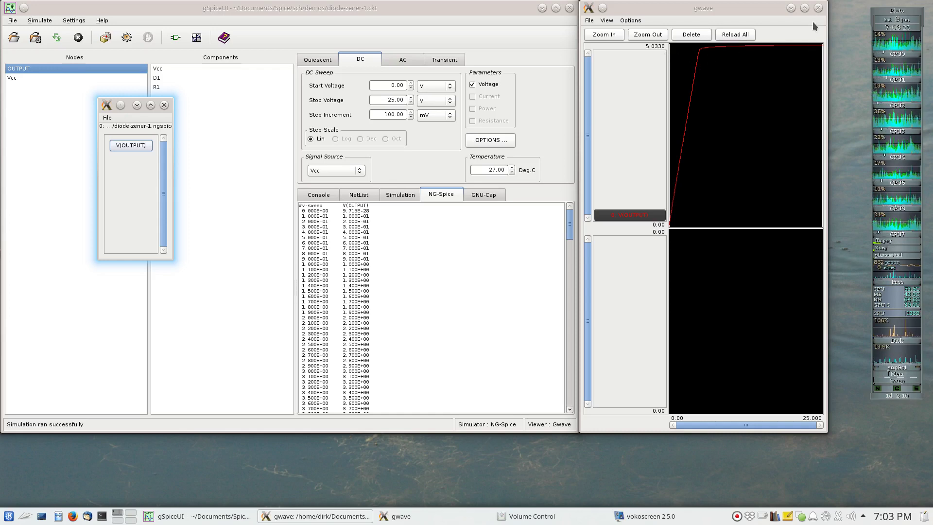
click(818, 8)
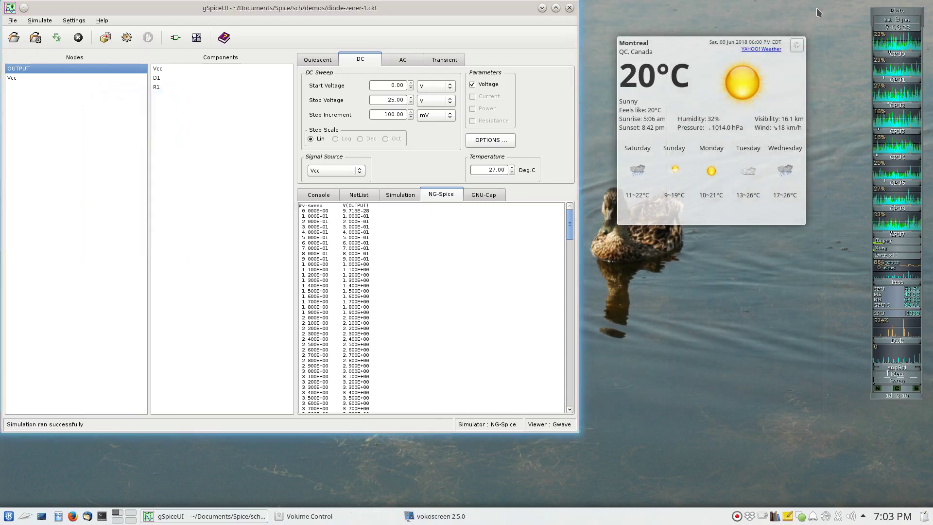
On the Transient tab, set Step Increment to 1.00 mSec, choose Vcc, and open its source Setup
click(445, 60)
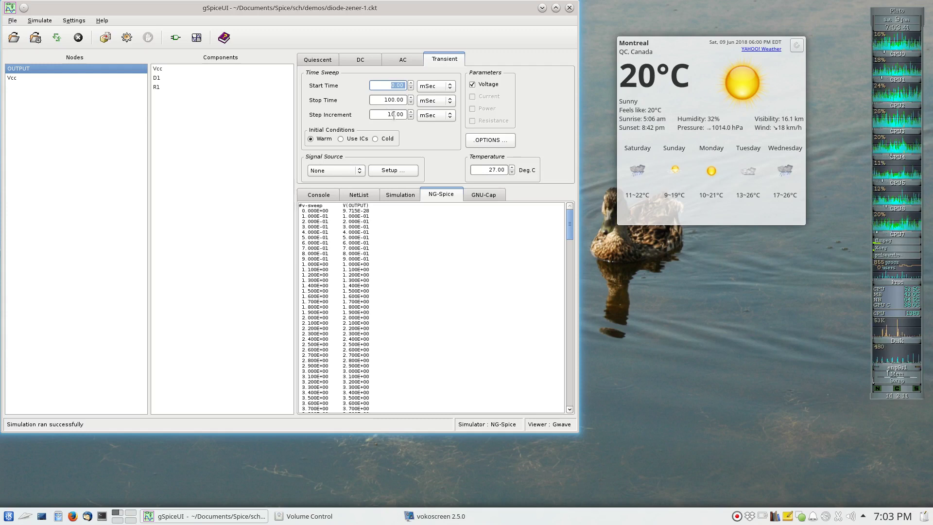
key(BackSpace)
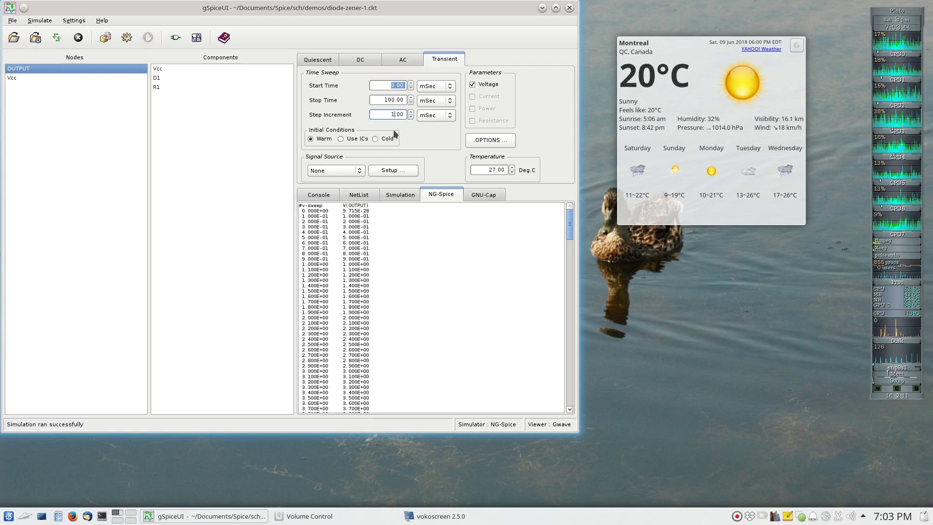
key(Return)
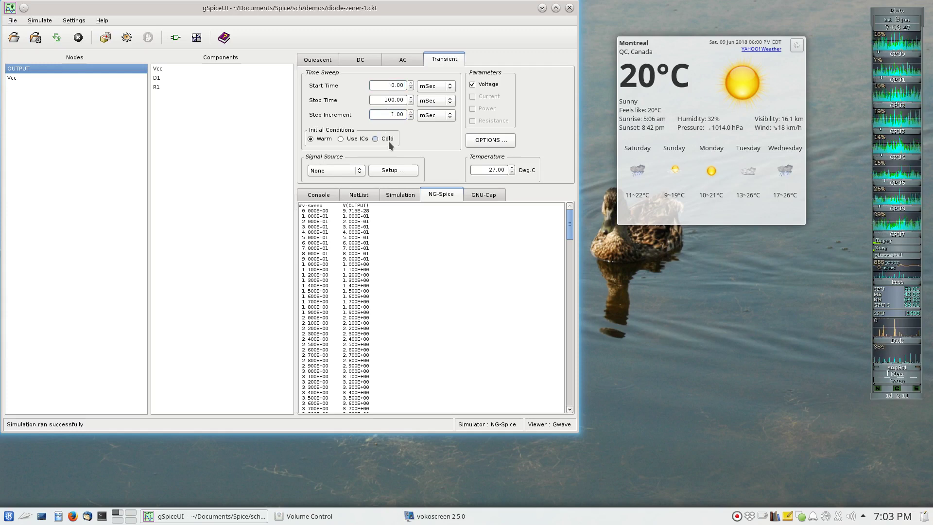
click(360, 171)
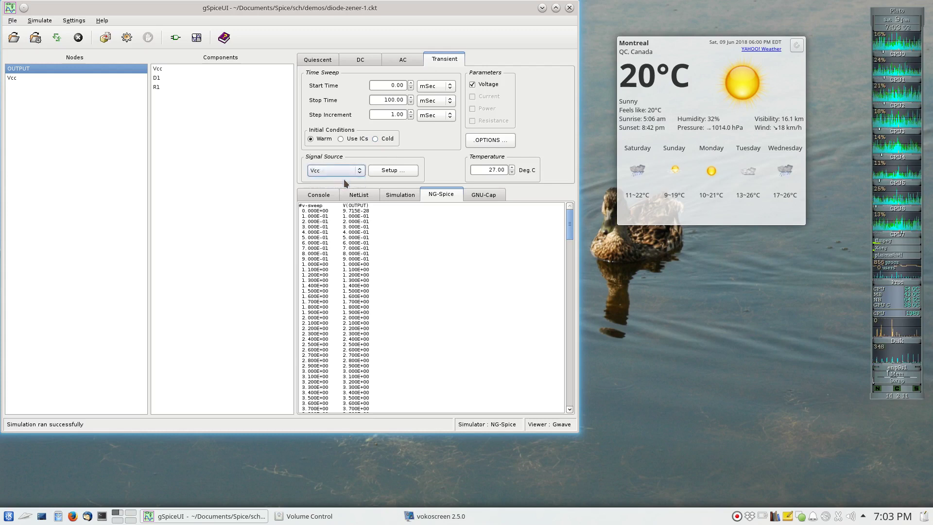
click(383, 173)
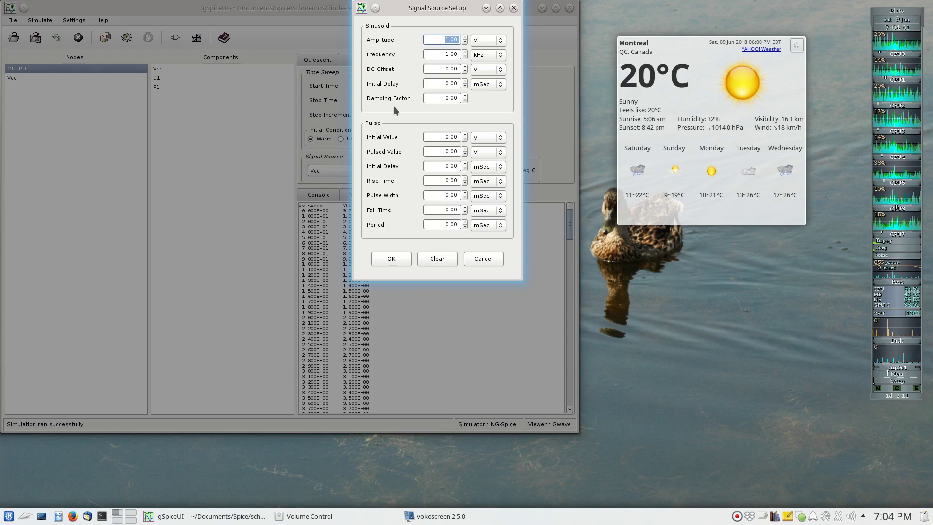
Set Vcc's amplitude to 10 V, pulsed value to 10 V and initial delay to 40 mSec
text(10)
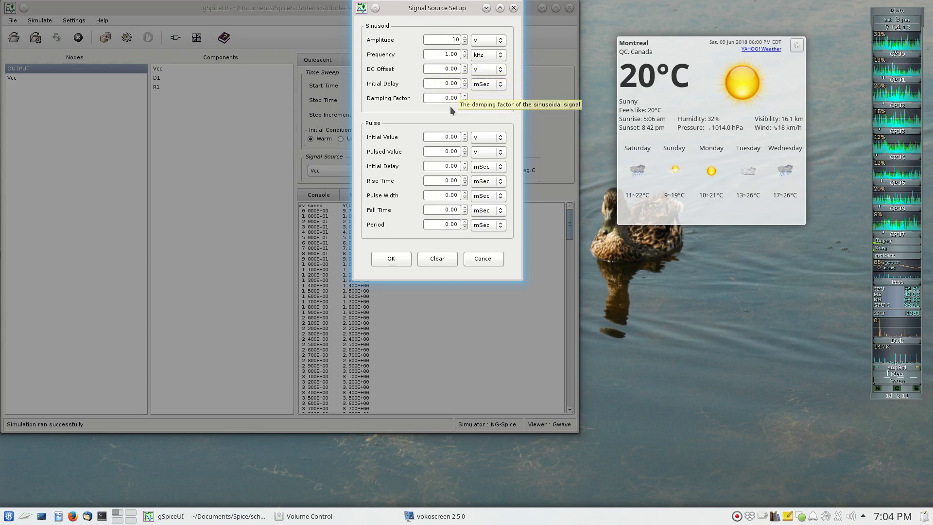
click(445, 153)
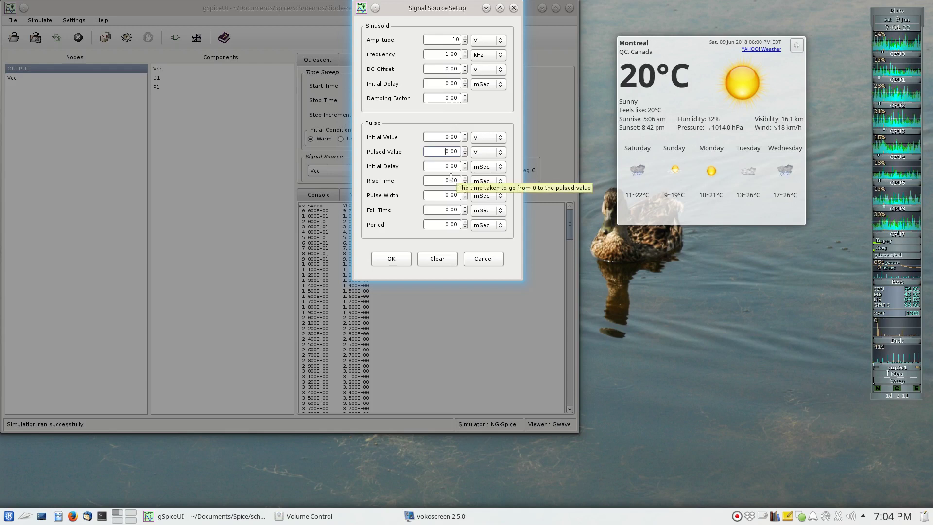
text(1)
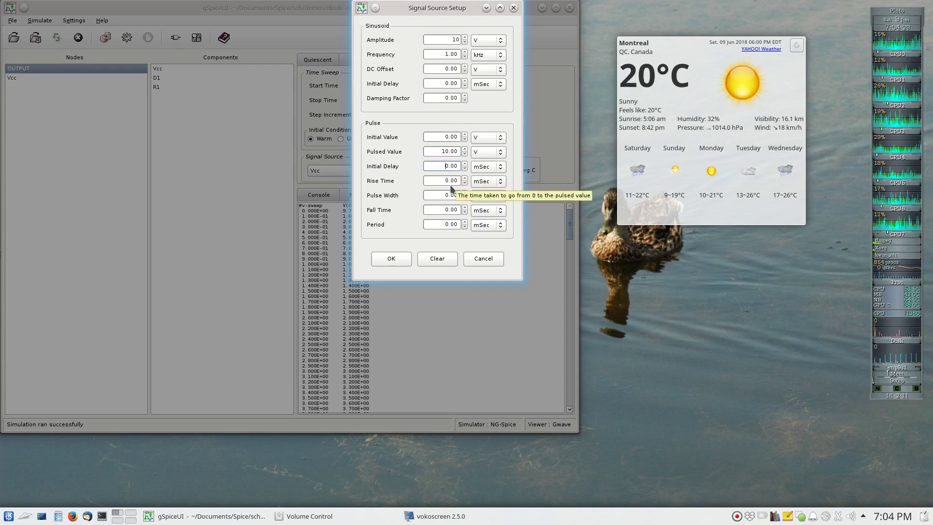
text(4)
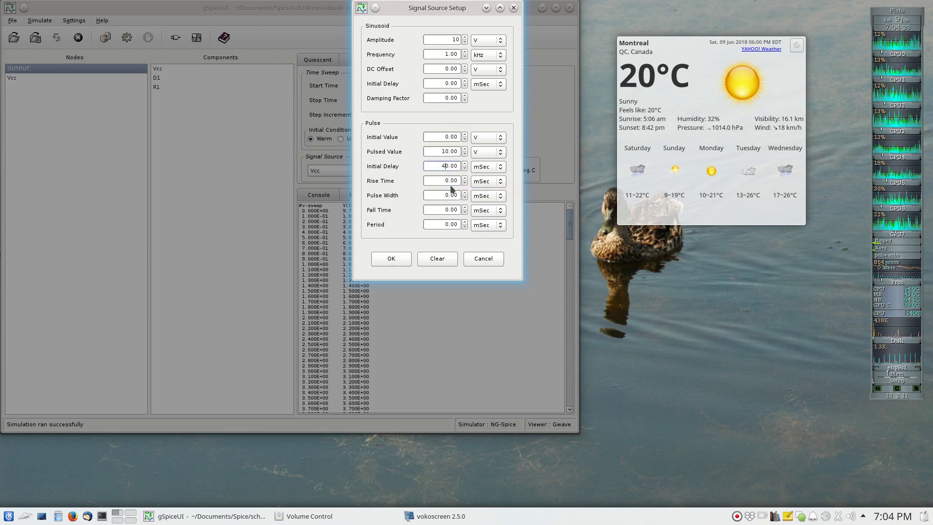
key(Tab)
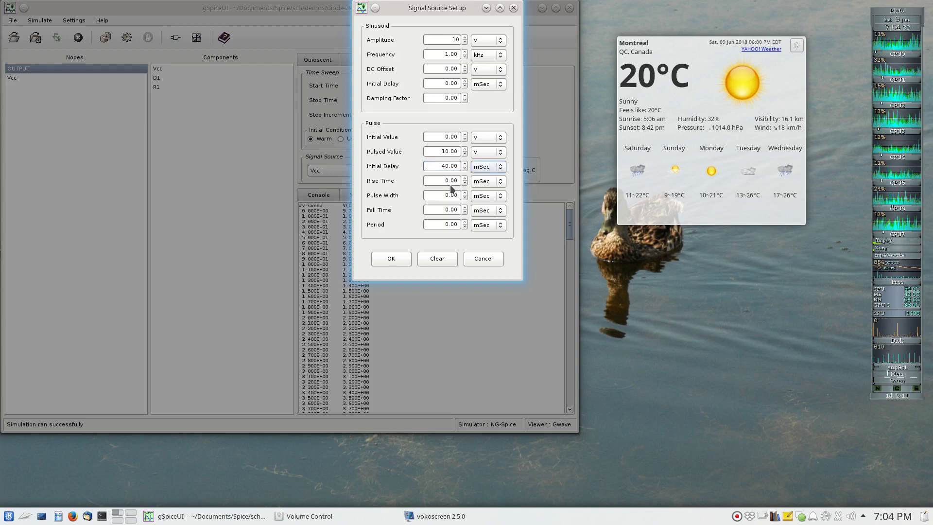
Set the pulse rise, width and fall times to 10 mSec each and confirm the source
key(Tab)
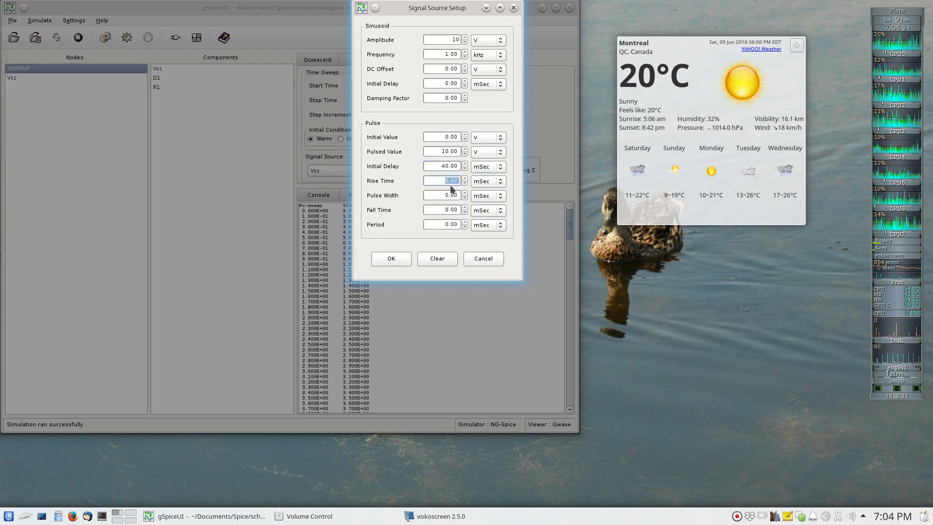
text(10)
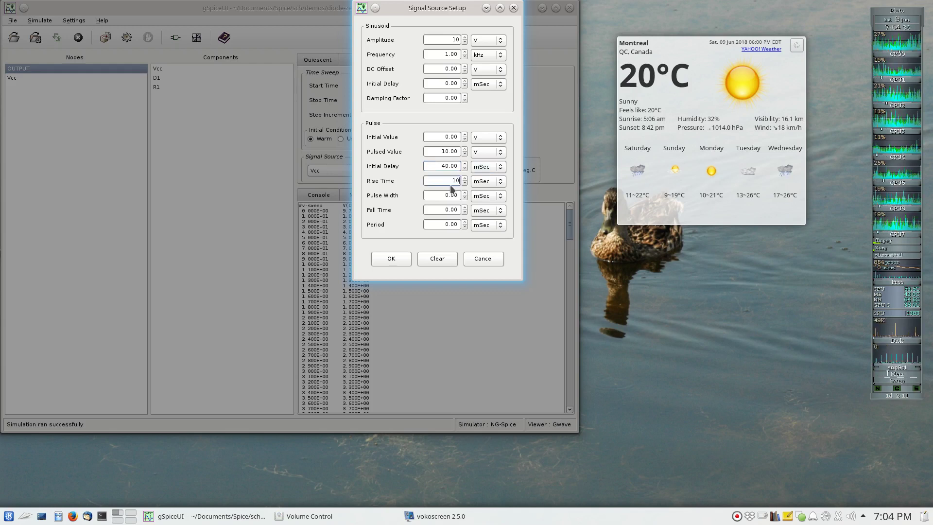
key(Tab)
key(Tab)
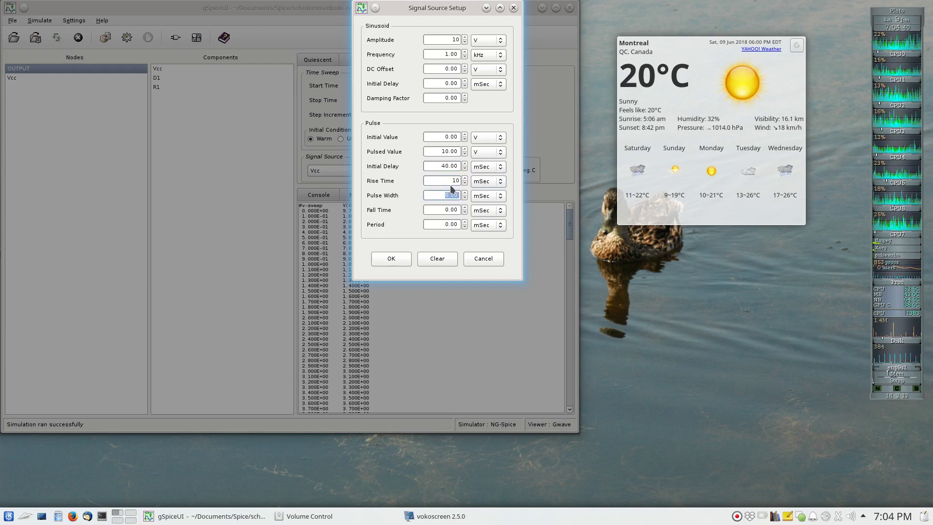
text(10)
key(Tab)
key(Tab)
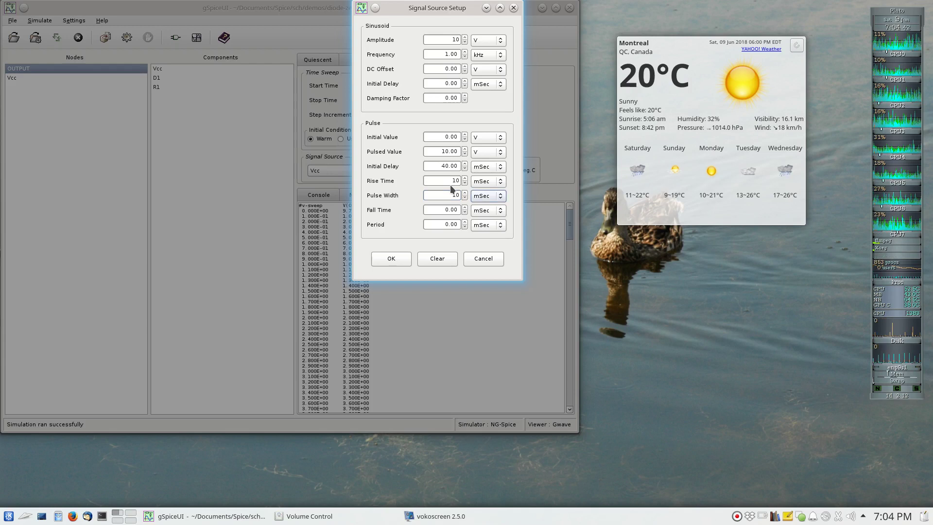
text(10)
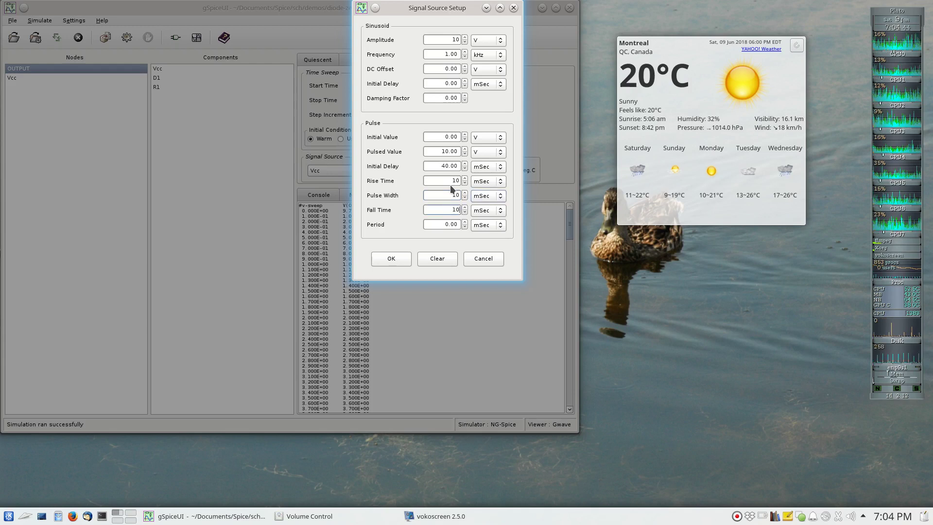
key(Tab)
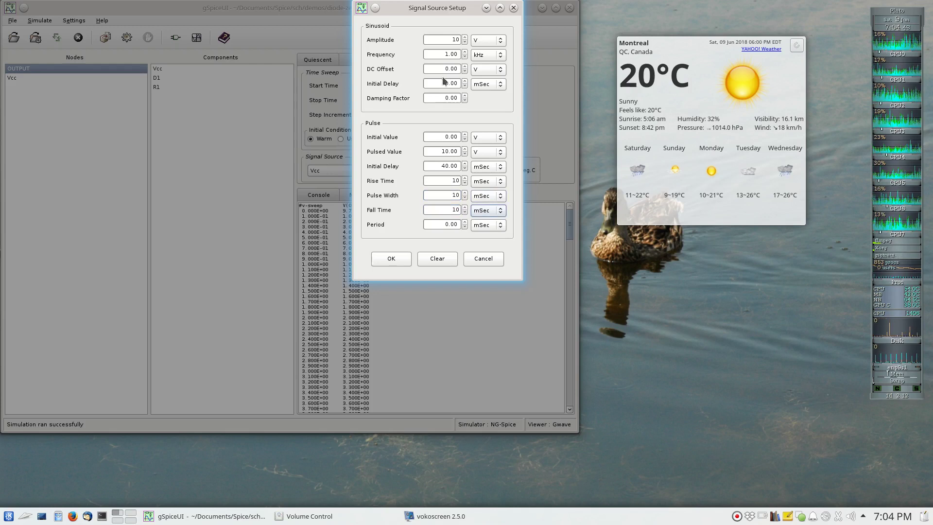
click(404, 259)
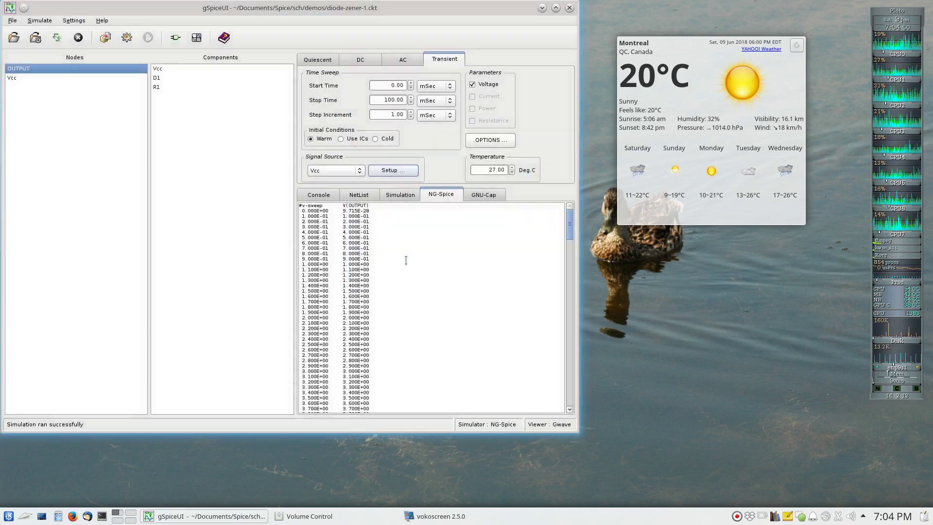
Run the simulation, dismiss the rise-time error, and set Vcc's pulse period to 100 mSec
click(127, 38)
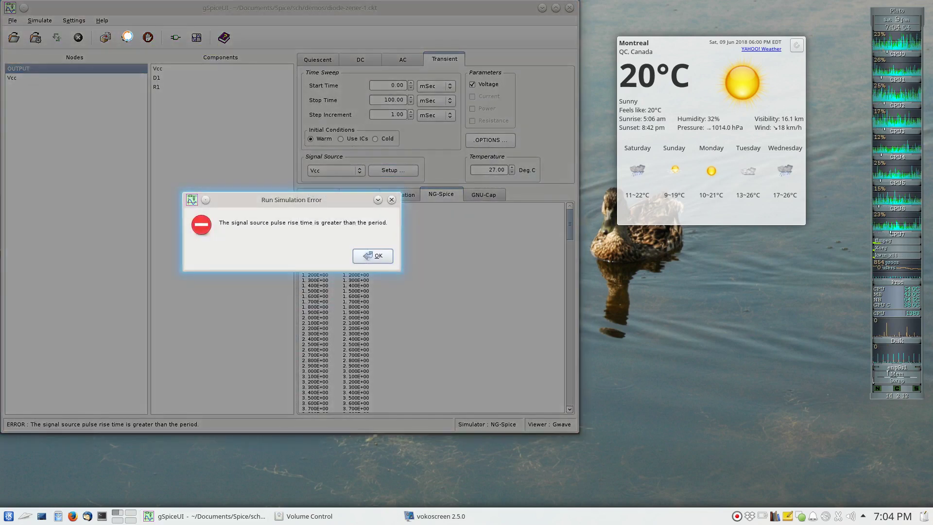
click(370, 256)
click(384, 171)
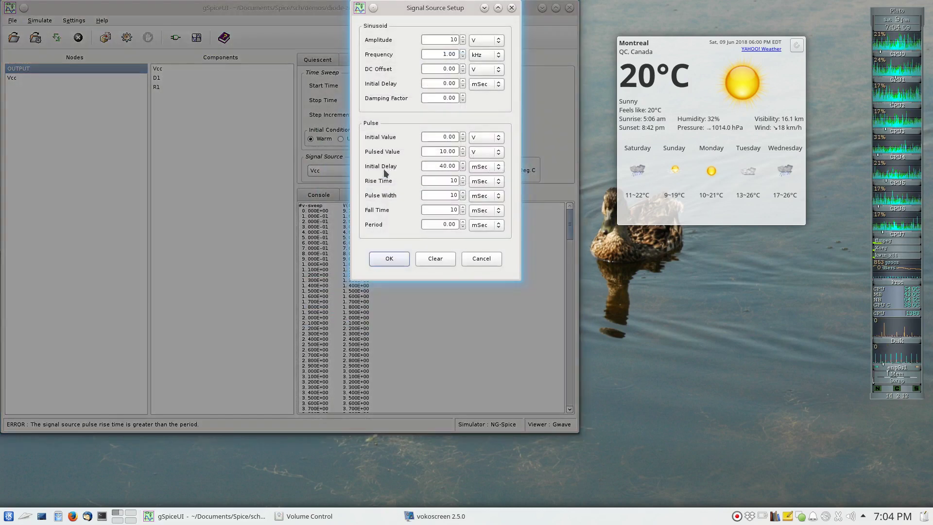
click(442, 226)
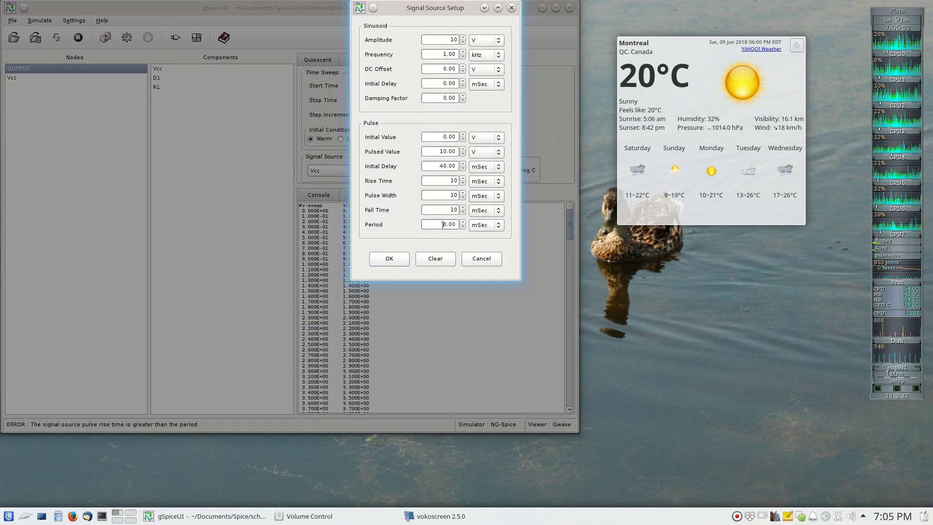
text(10)
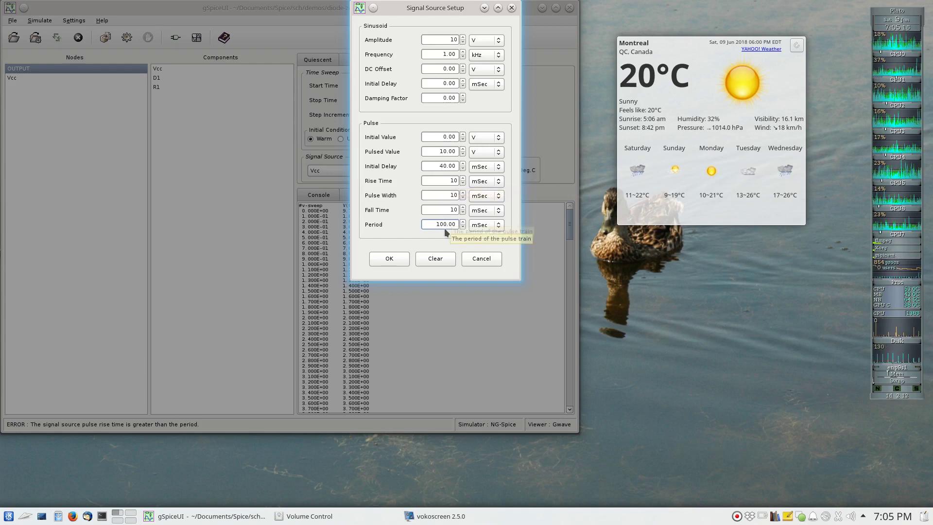
click(394, 259)
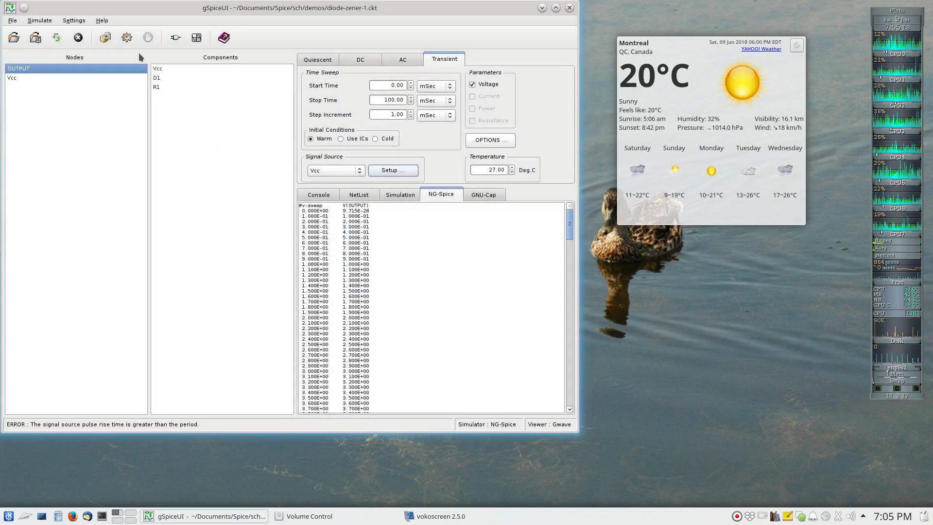
Run the NG-Spice transient simulation and open its results in a taller gwave window
click(126, 41)
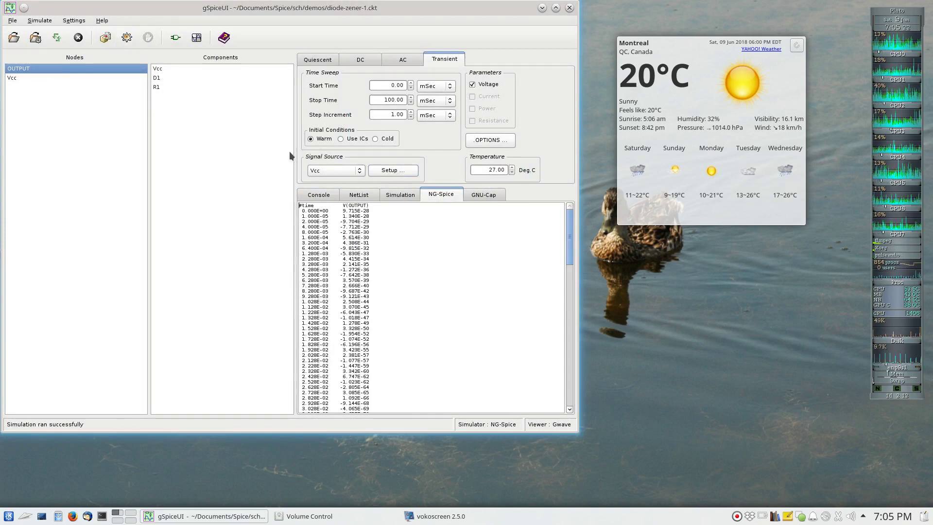
click(200, 40)
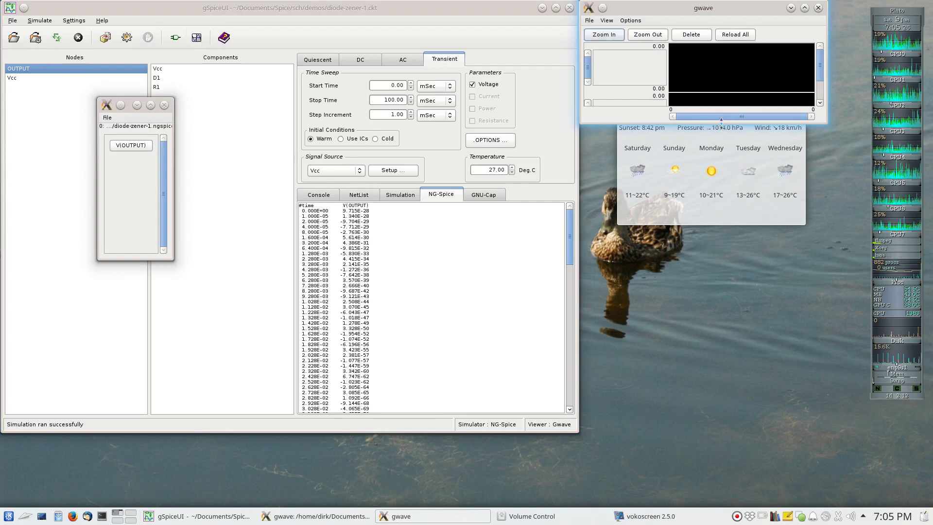
drag(722, 125, 721, 440)
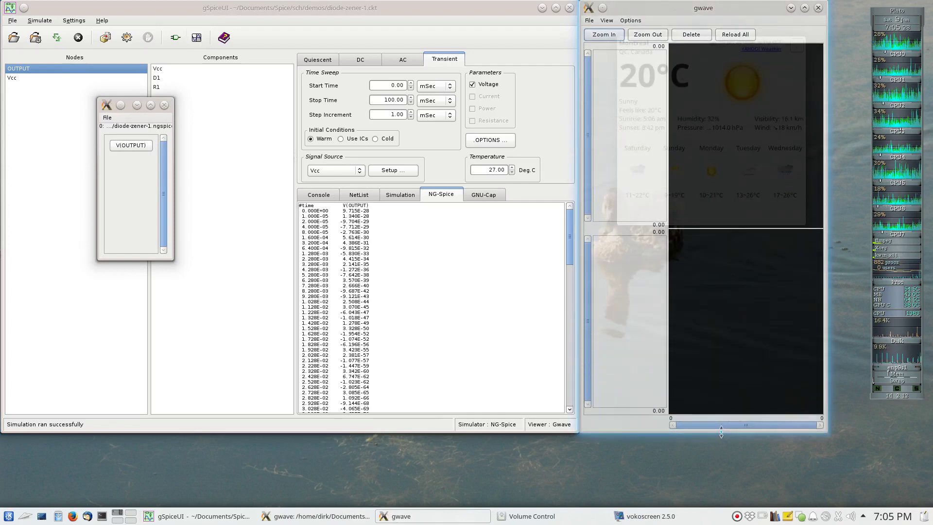
Plot V(OUTPUT) in gwave's top panel, showing the ~4.996 V clamp, then close gwave
drag(138, 154, 419, 146)
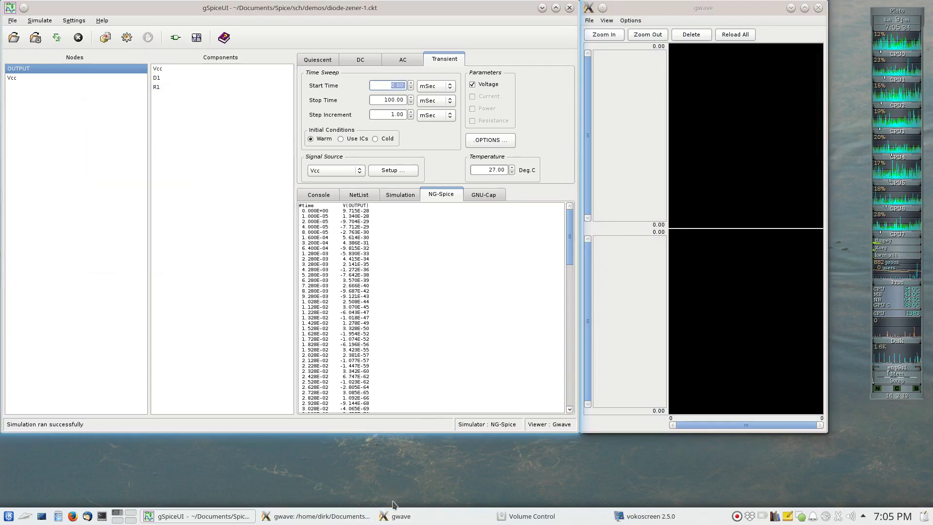
mouse_move(407, 517)
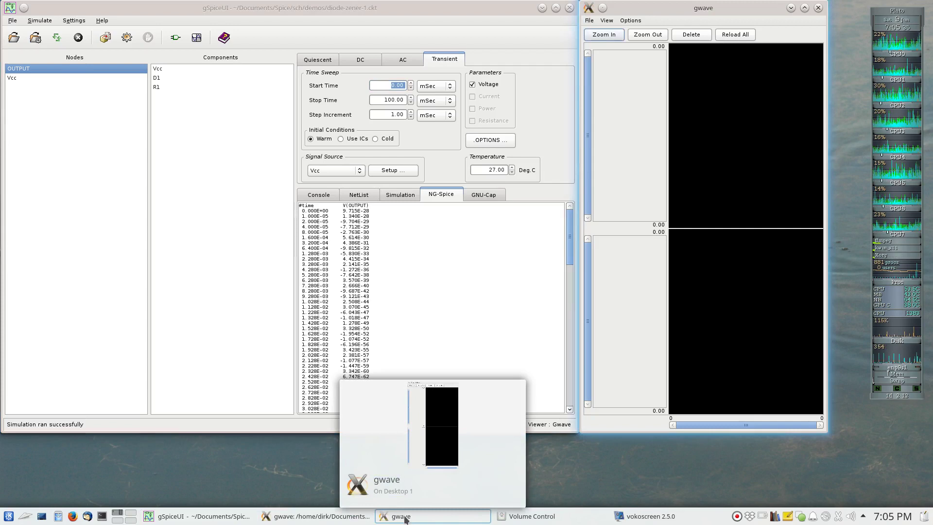
click(346, 518)
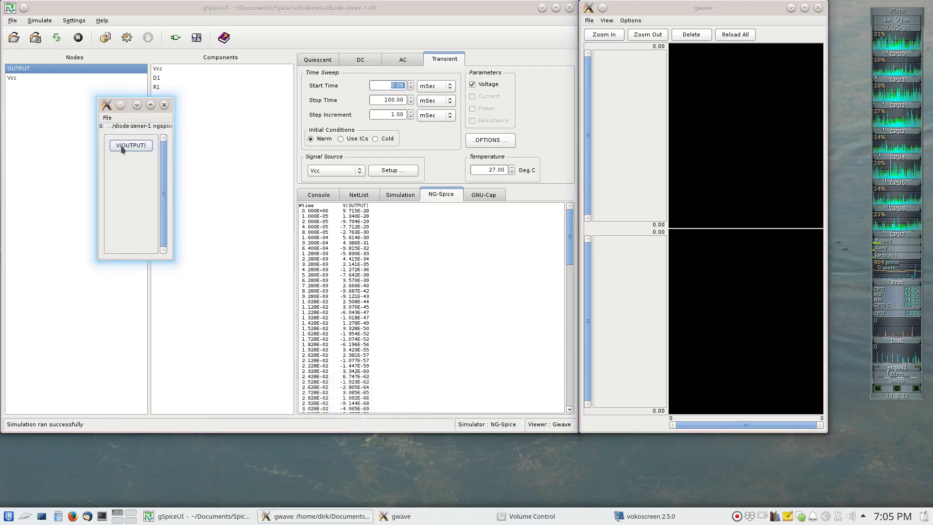
drag(130, 146, 718, 131)
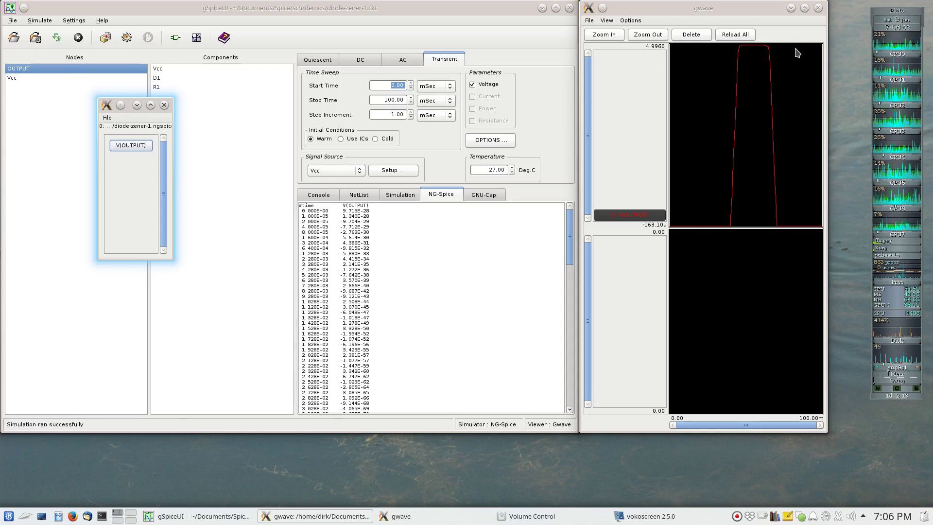
click(818, 9)
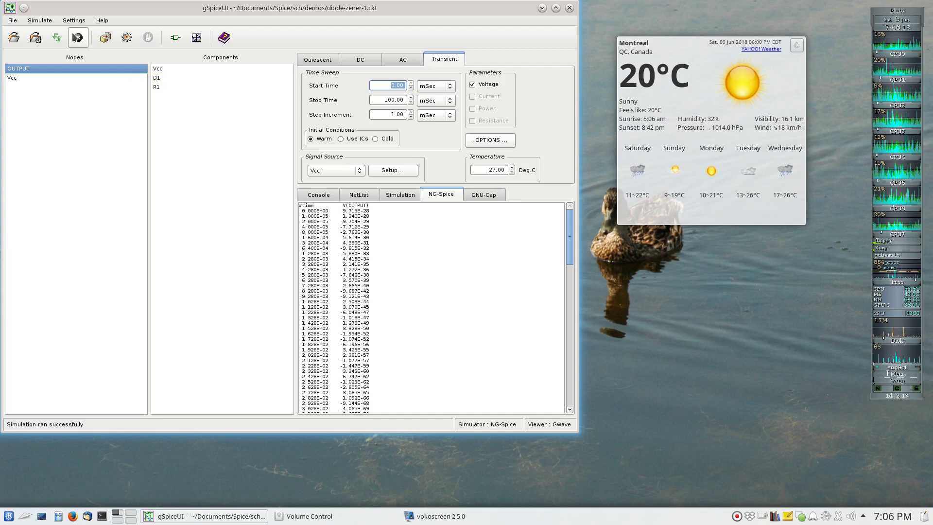
Select GNU-Cap as the simulator, rerun the transient analysis and open its results in gwave
click(71, 21)
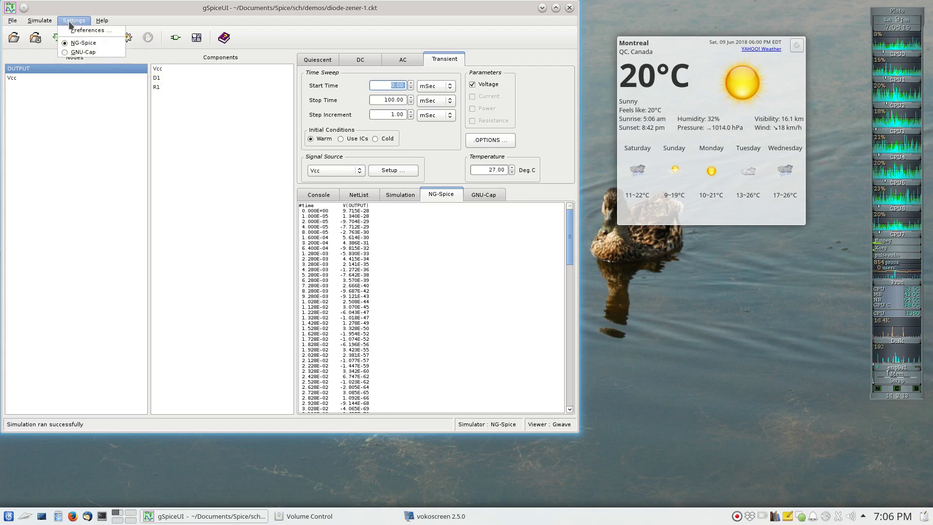
click(80, 52)
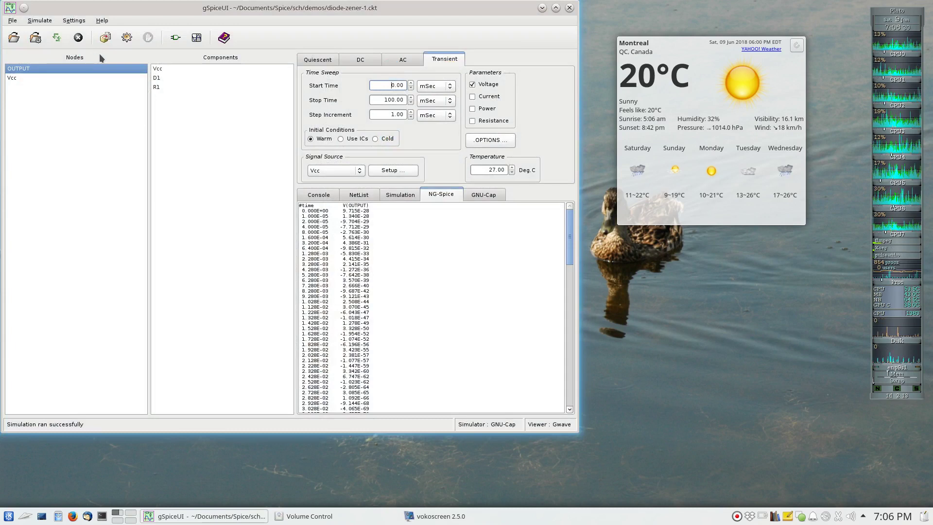
click(124, 43)
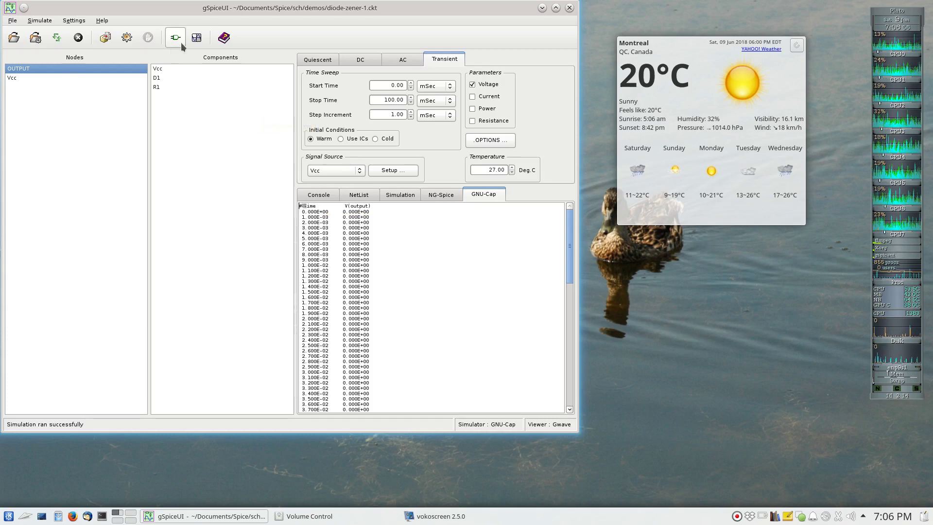
click(201, 43)
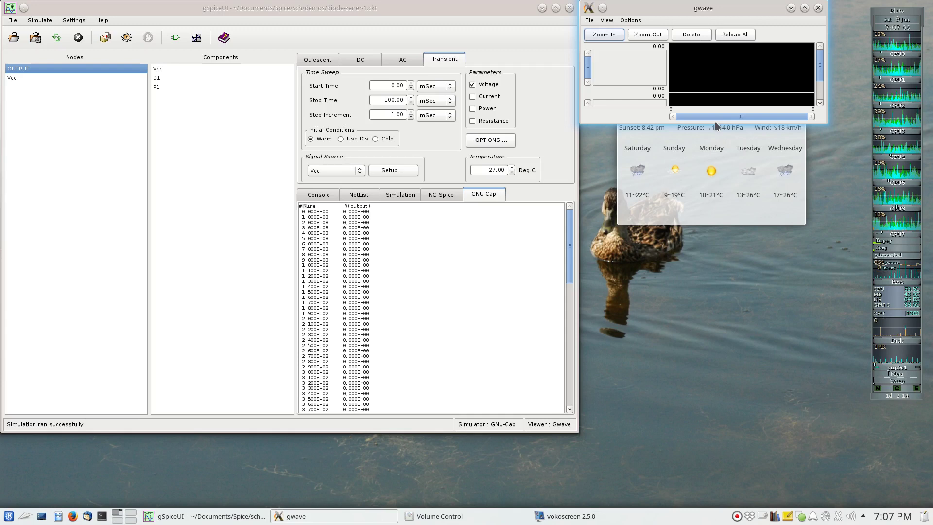
Stretch the gwave window taller, then minimize and restore it from the taskbar
drag(716, 124, 717, 429)
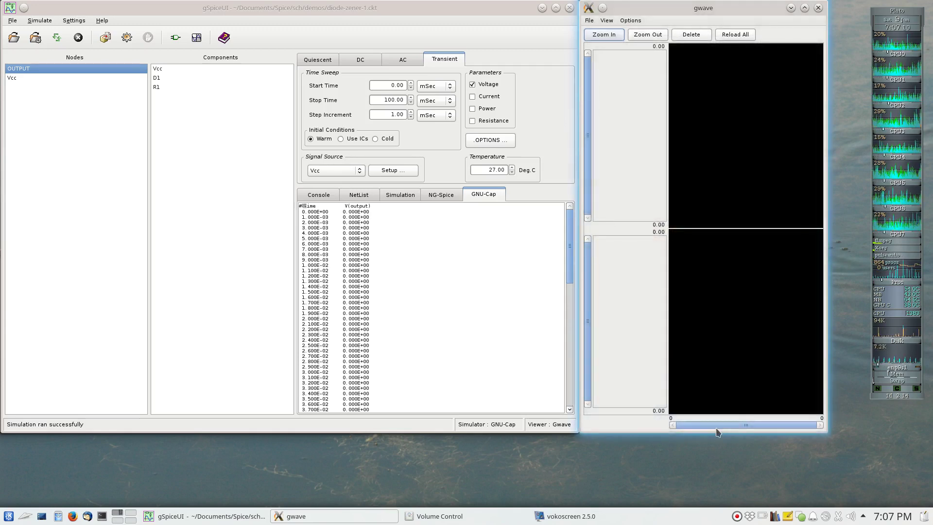
click(365, 518)
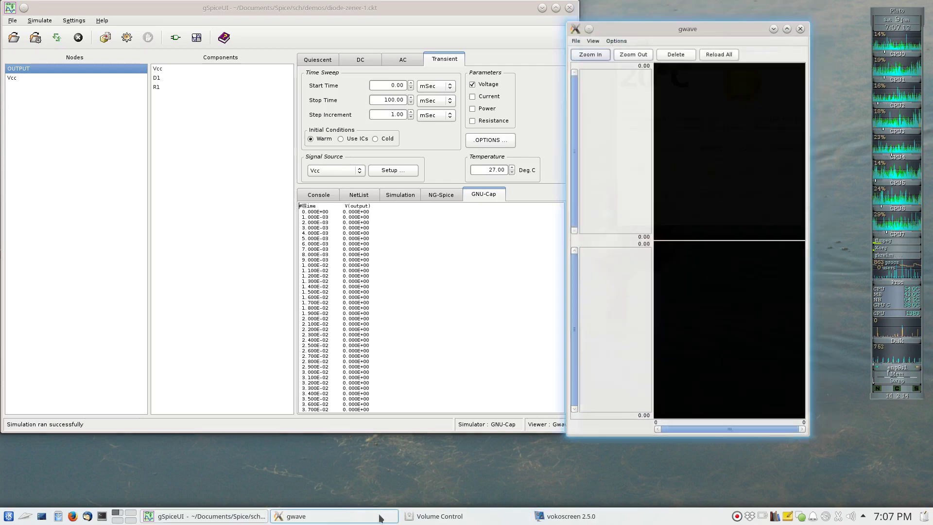
click(379, 518)
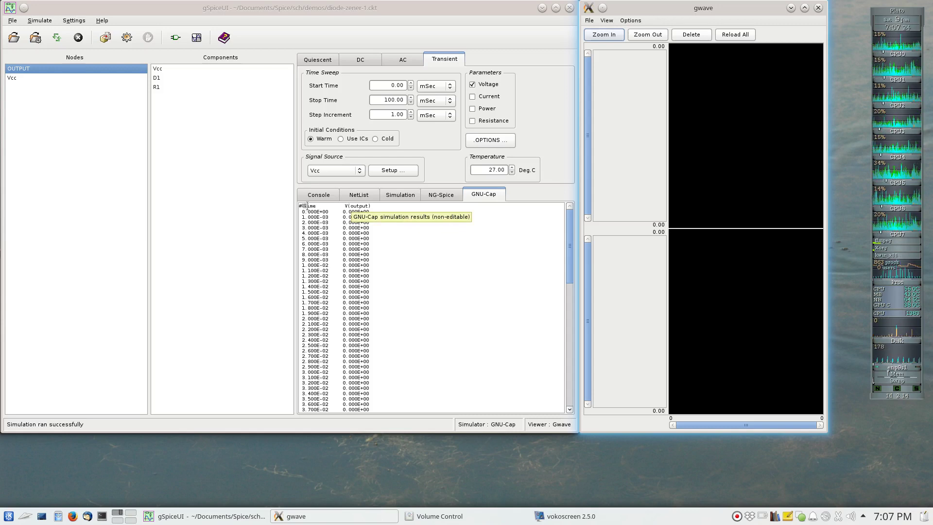
Launch Dolphin and navigate to Documents > Spice > sch > demos
click(57, 517)
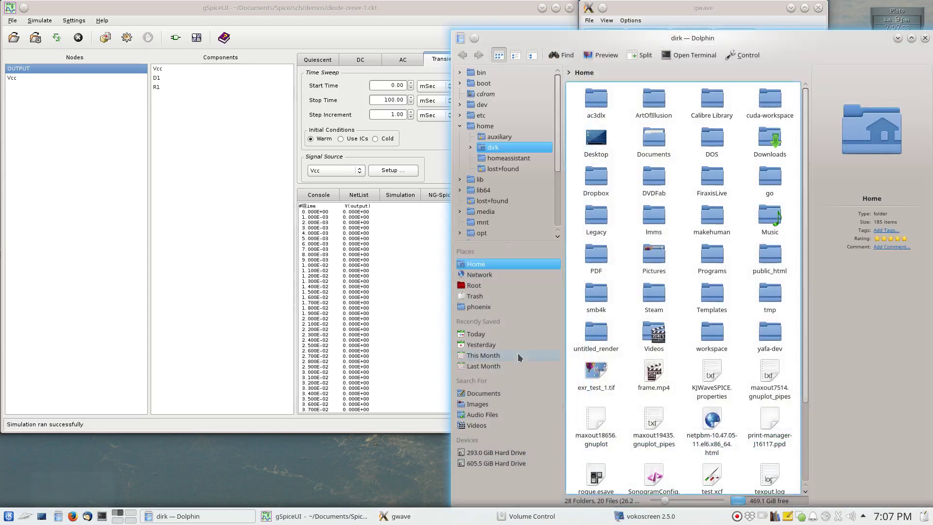
click(660, 154)
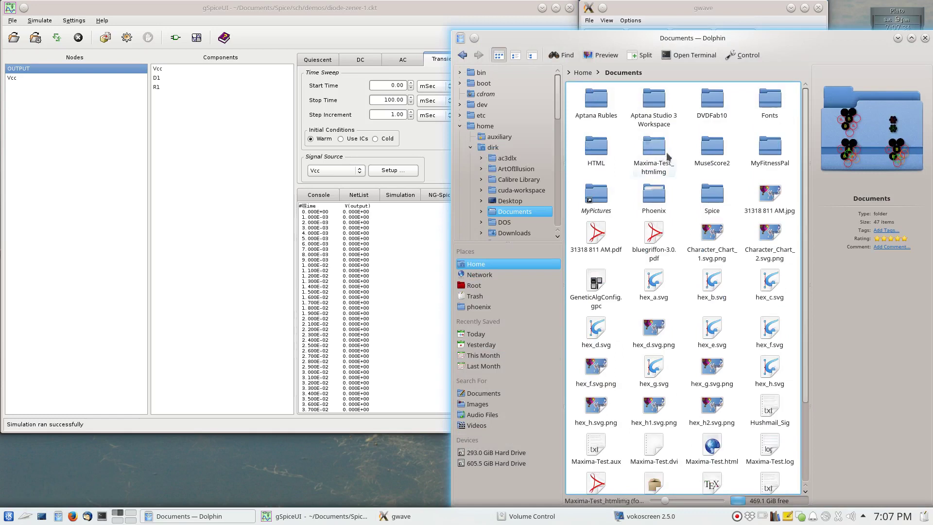
click(713, 199)
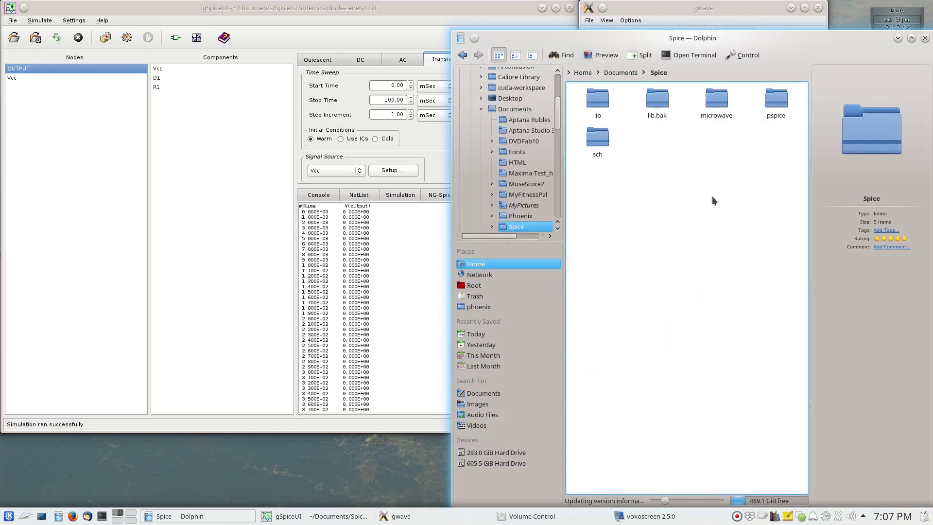
click(603, 145)
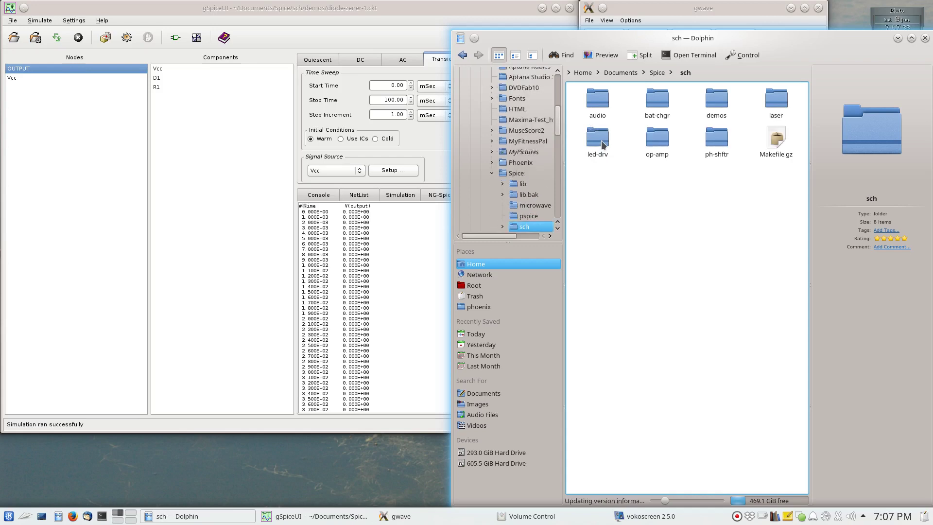
click(716, 111)
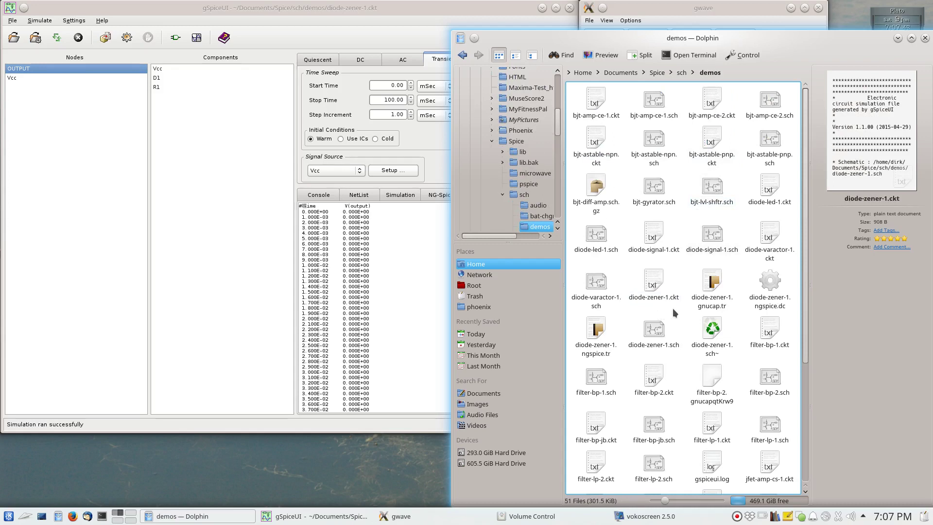
Open diode-zener-1.gnucap.tr in KWrite
right_click(710, 304)
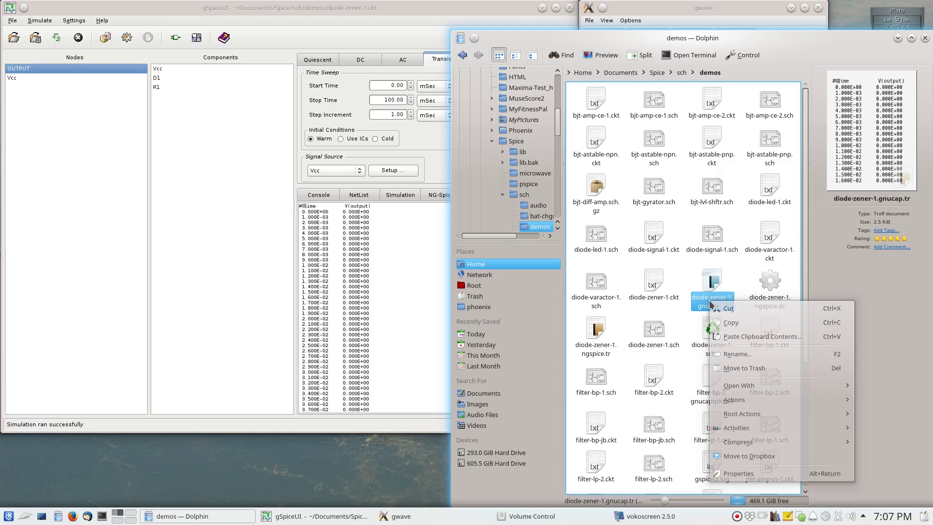
mouse_move(753, 384)
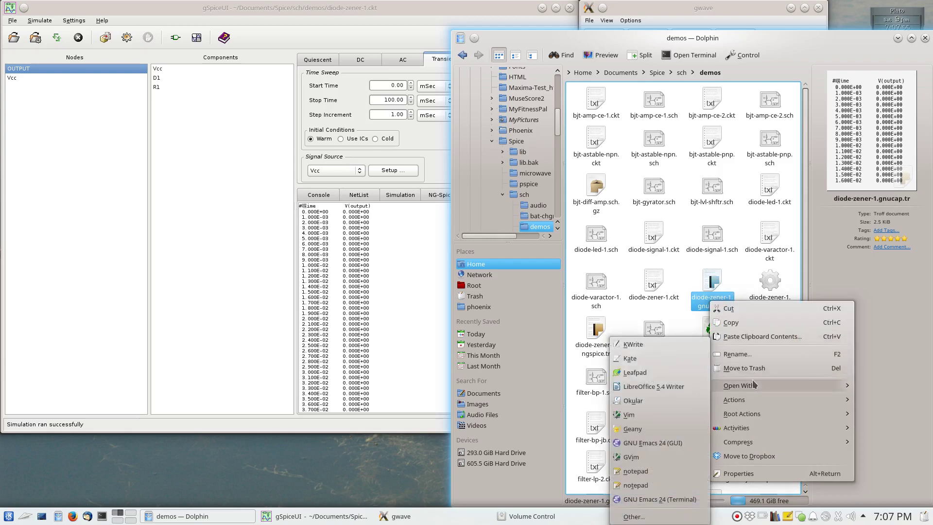
click(646, 343)
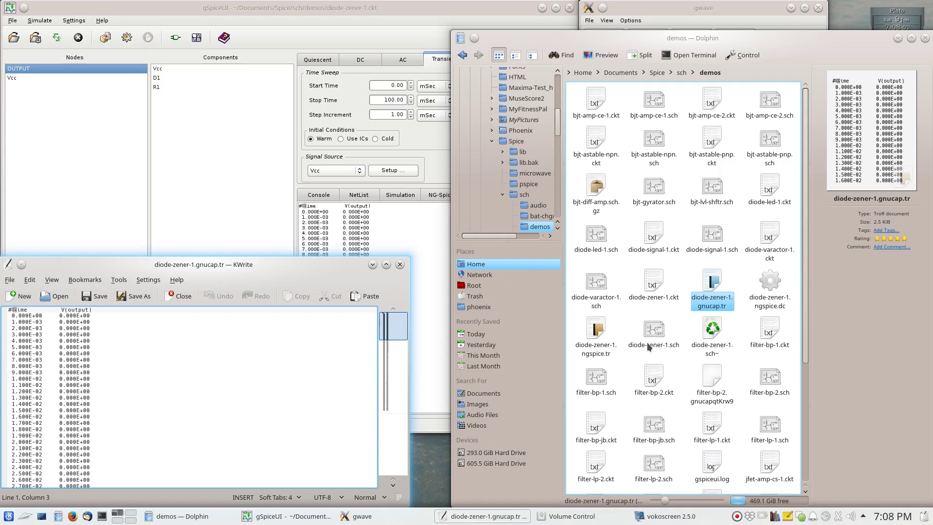
Correct the header's start to read '#Time', save the file and close KWrite
key(BackSpace)
key(BackSpace)
text(T)
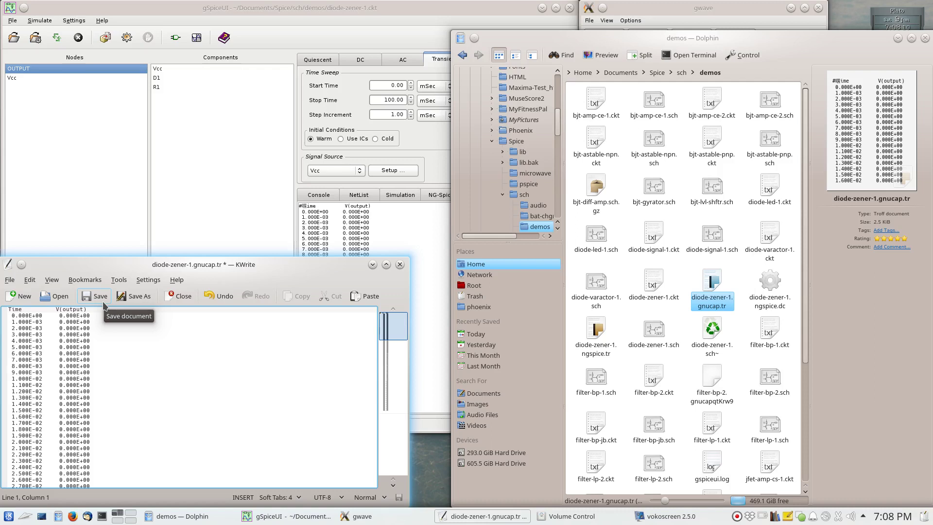
text(#)
click(103, 297)
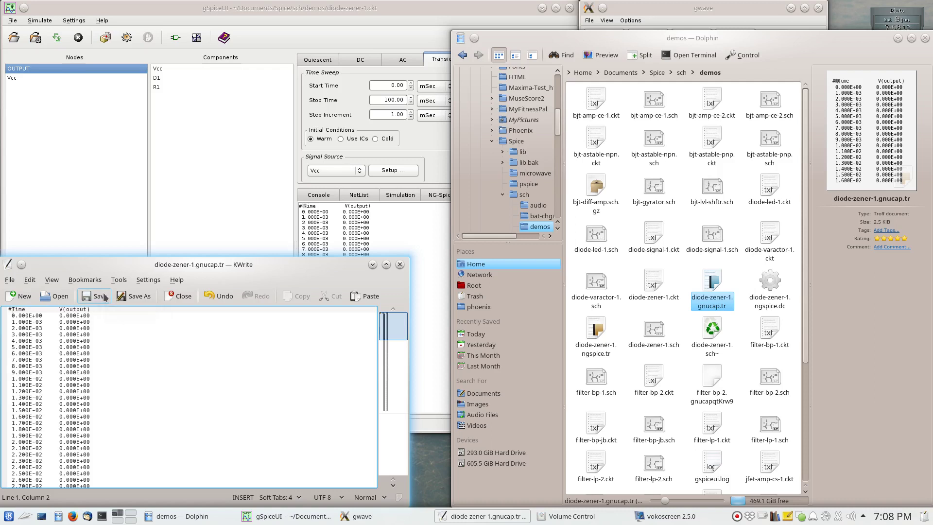
click(399, 264)
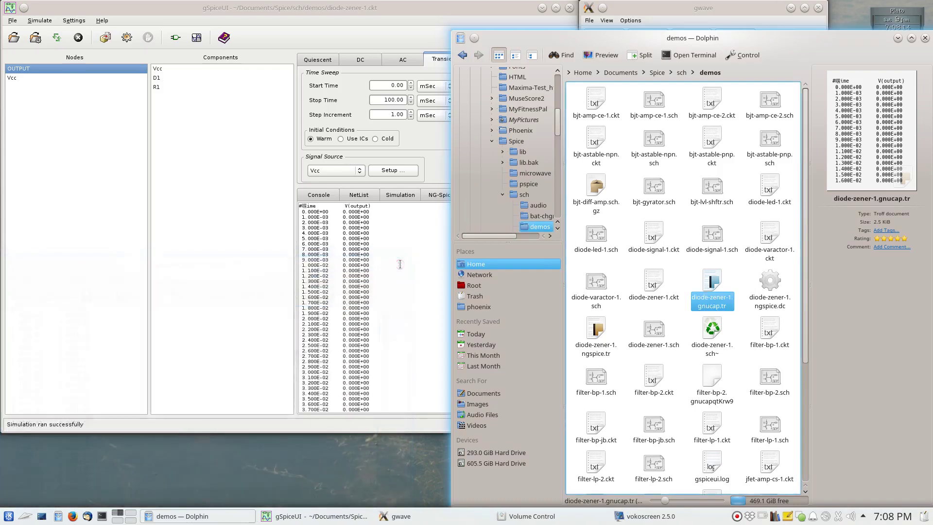
Close Dolphin and gwave, re-import the schematic, check both result tabs, and rerun GNU-Cap
click(926, 39)
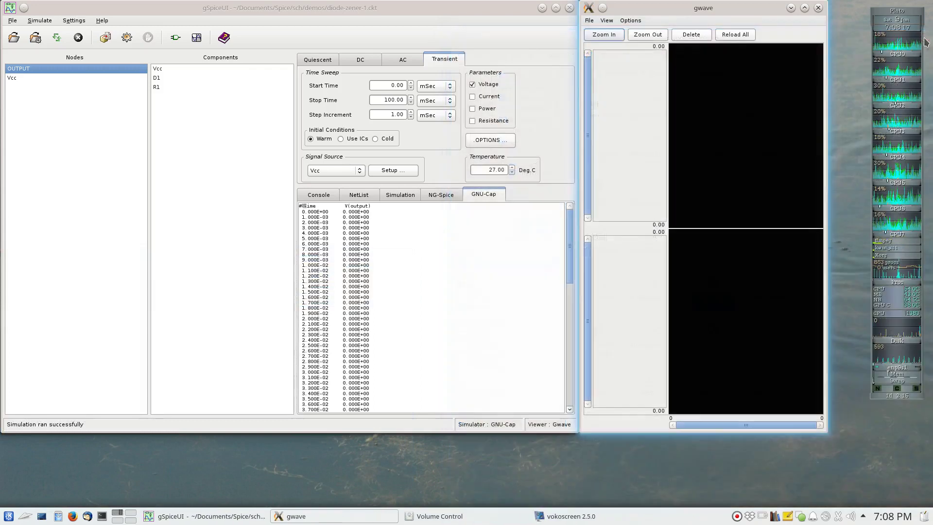
click(819, 7)
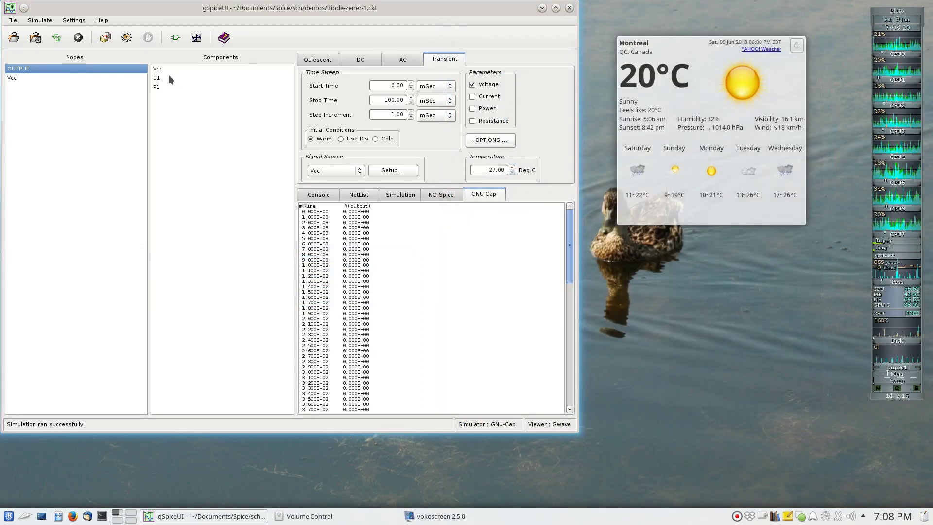
click(56, 38)
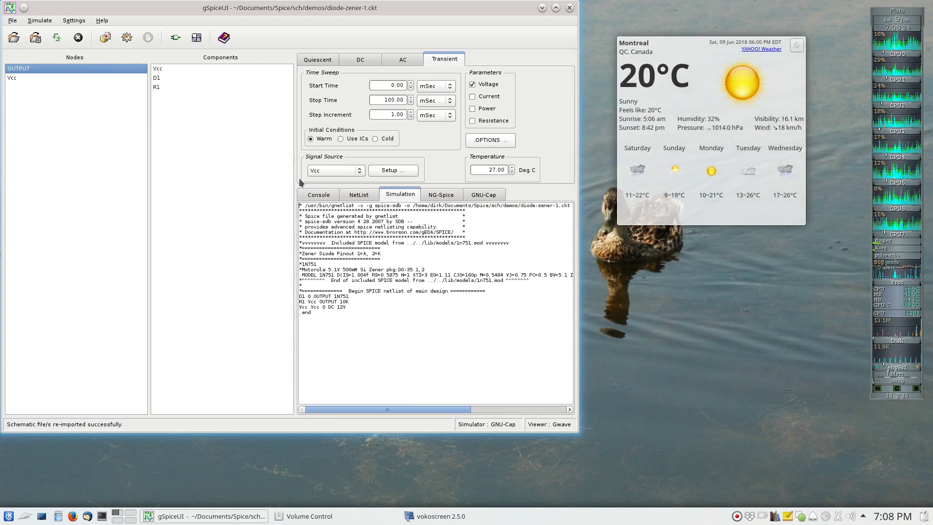
click(492, 194)
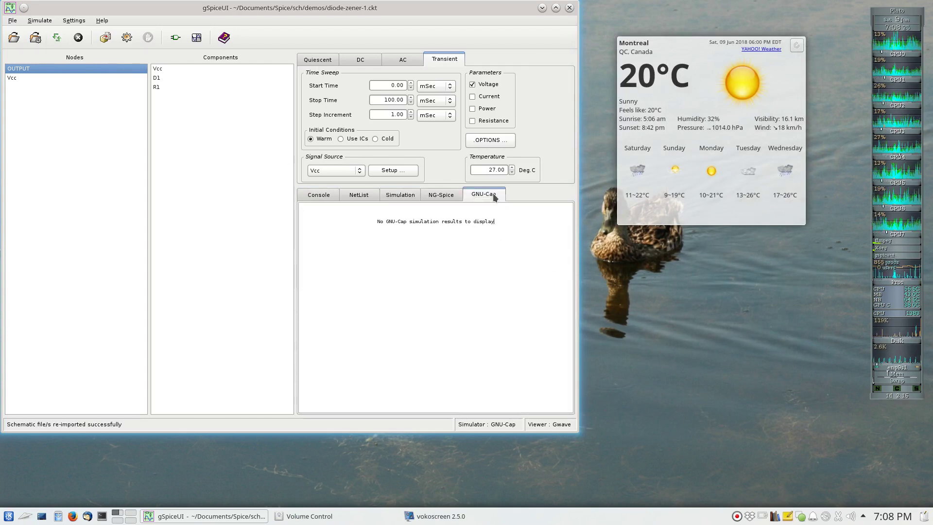
click(450, 195)
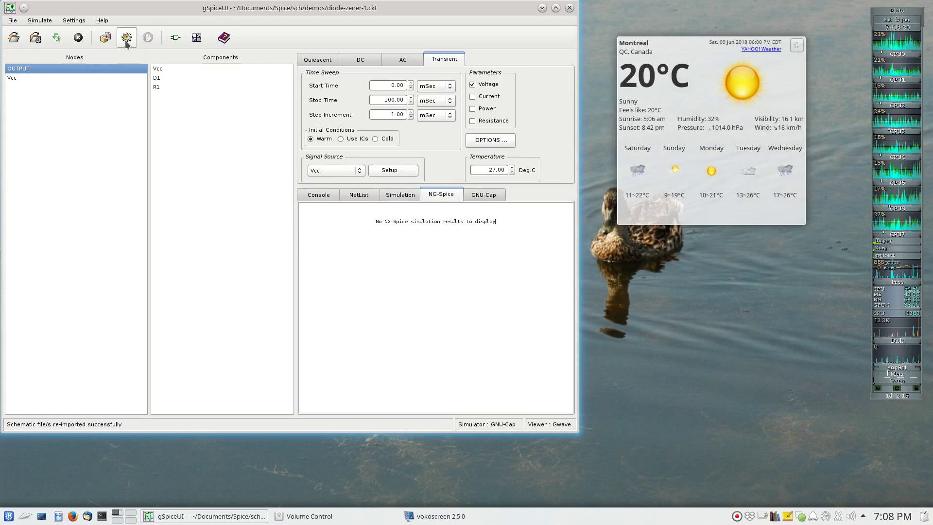
click(126, 43)
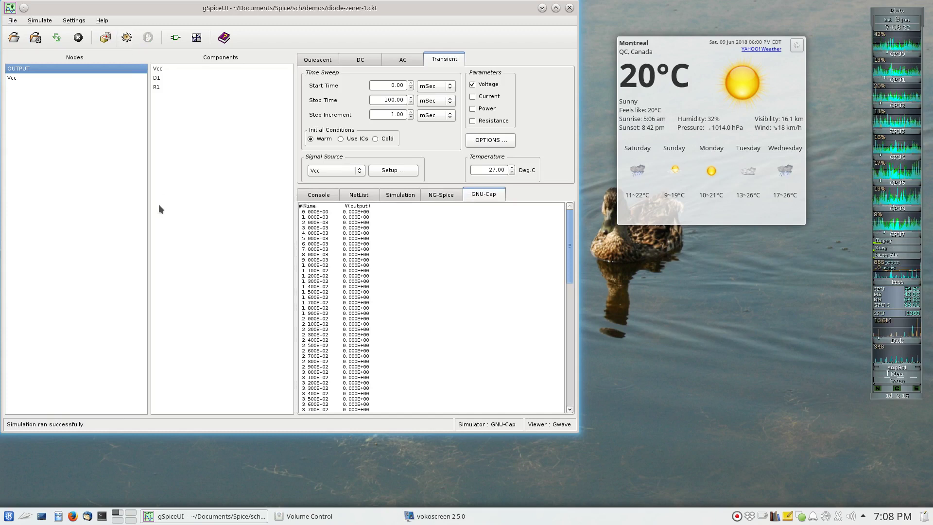
Relaunch Dolphin and navigate to Documents > Spice > sch > demos
click(57, 516)
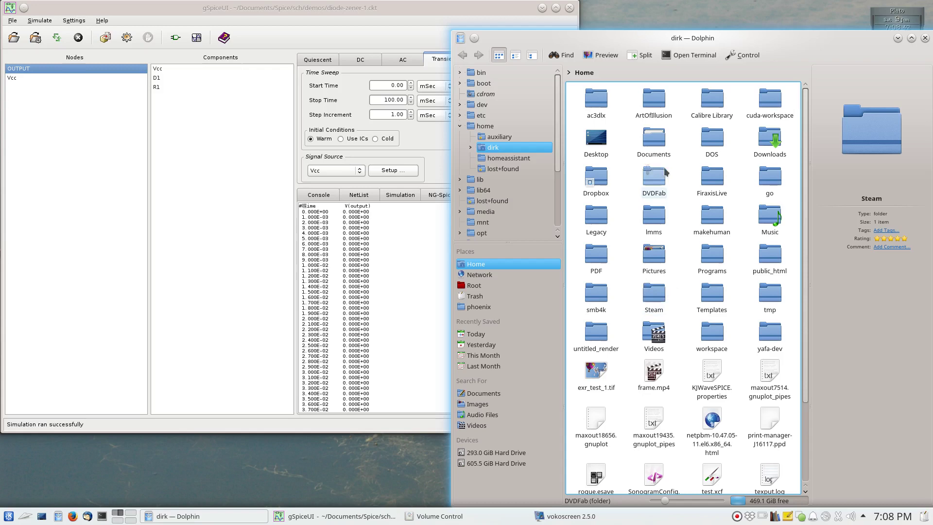
click(660, 141)
click(705, 199)
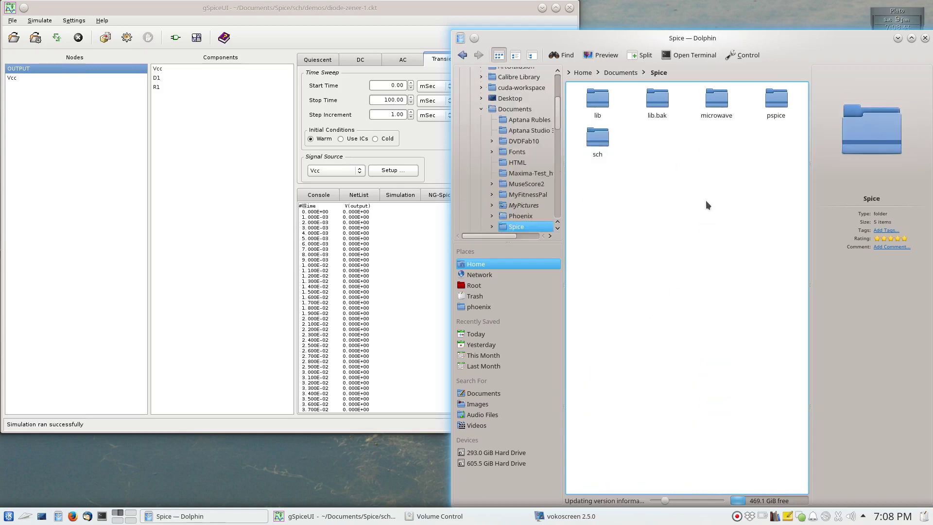
click(605, 139)
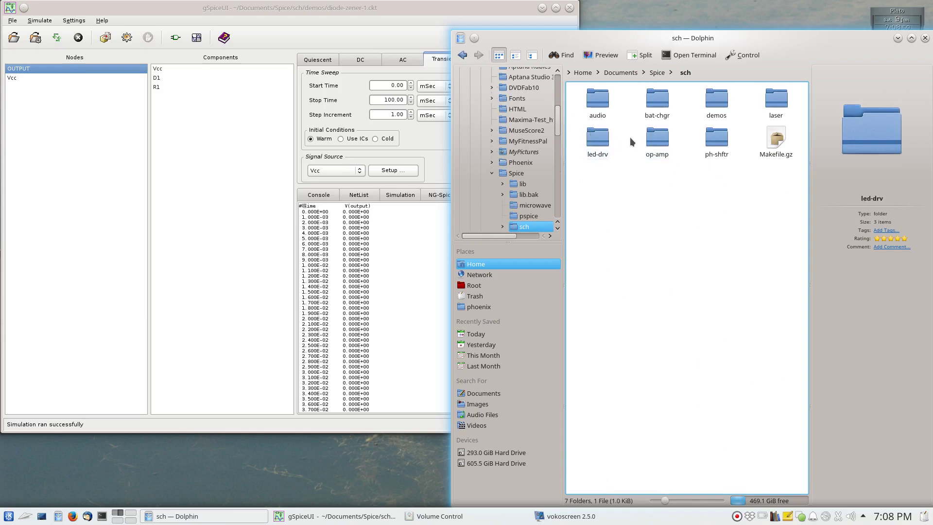
click(716, 100)
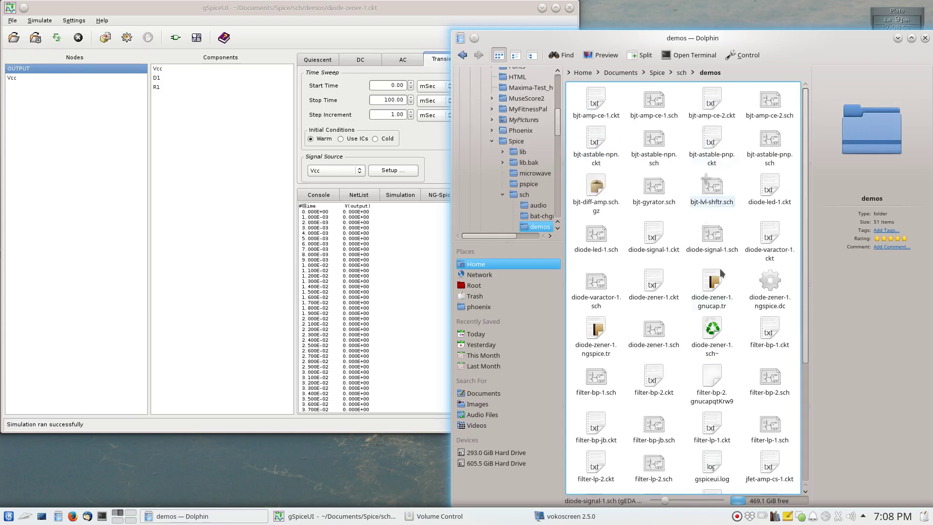
Open diode-zener-1.gnucap.tr in KWrite via Open With
right_click(706, 302)
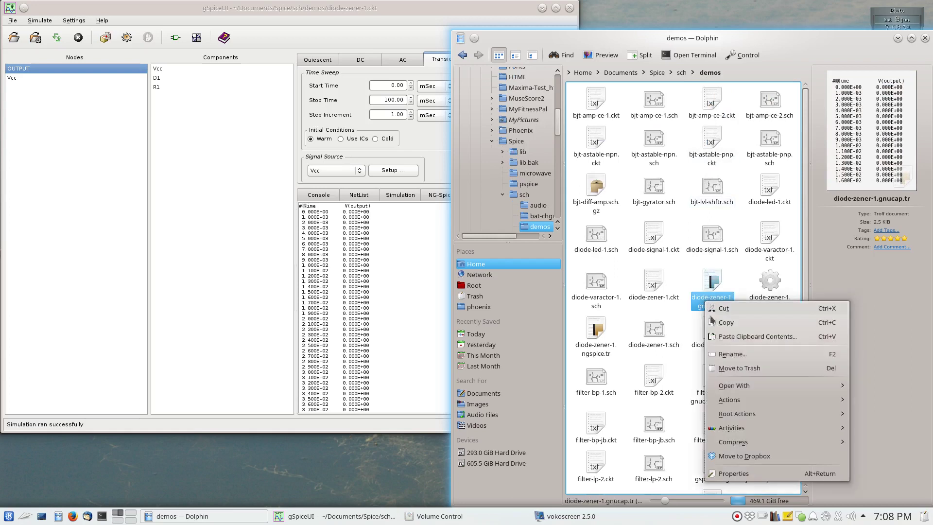
mouse_move(724, 387)
click(632, 346)
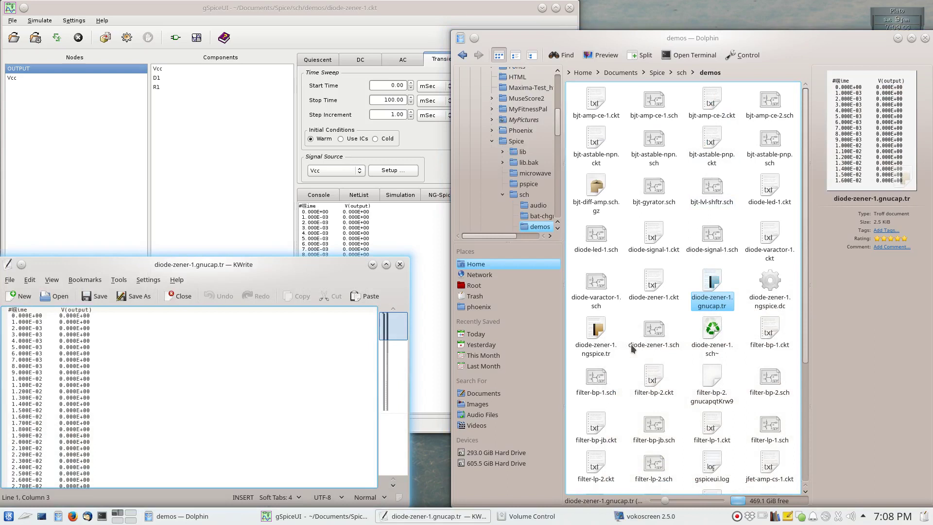
Replace the garbled header character so it reads '#Time', then save and close KWrite
key(BackSpace)
key(BackSpace)
text(T)
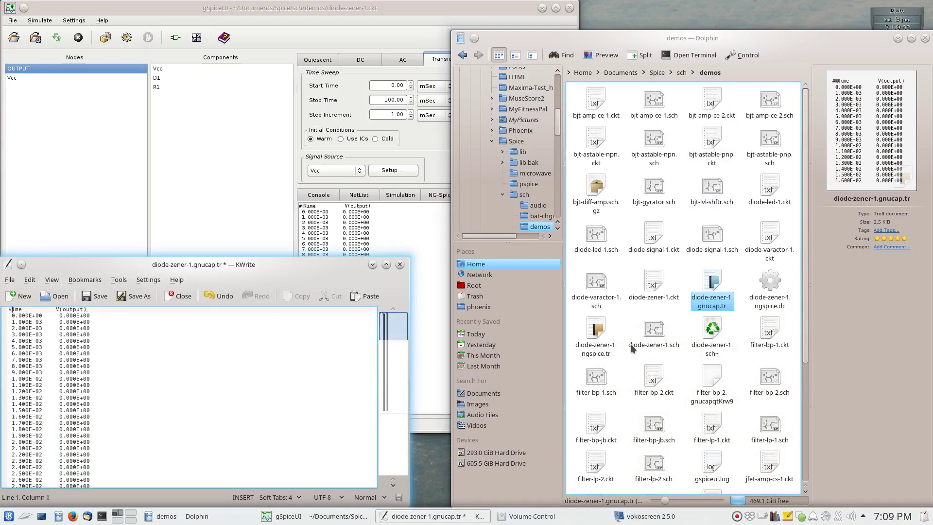
text(T)
click(96, 297)
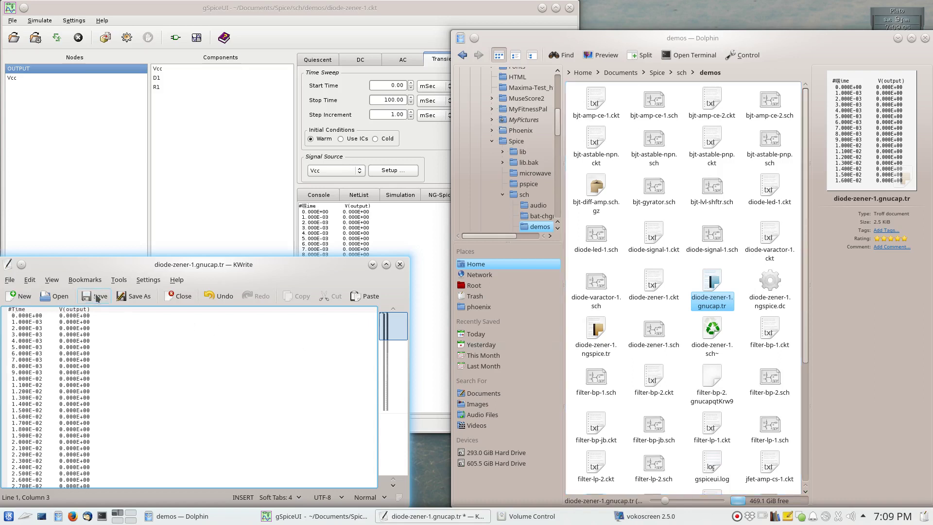
click(400, 265)
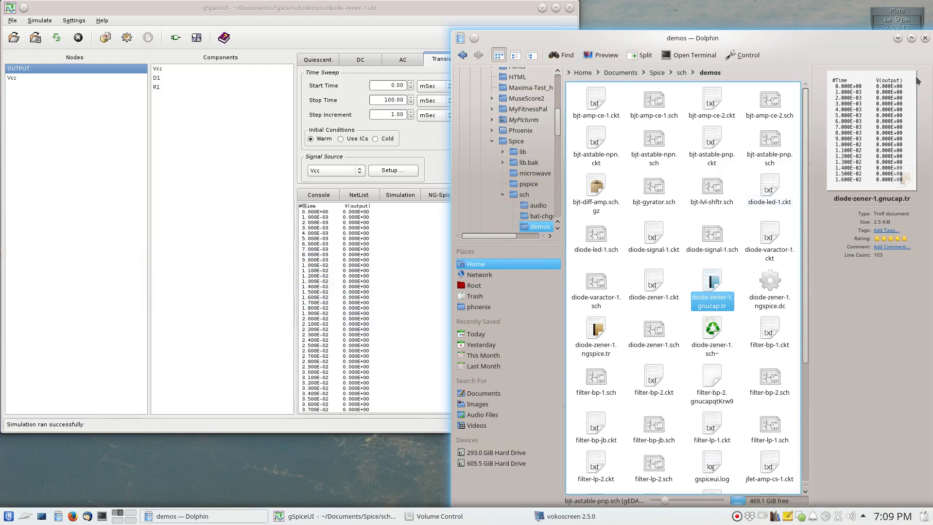
View the GNU-Cap V(output) trace in an enlarged gwave, a tiny picovolt spike near 26.5p, then close gwave
click(926, 38)
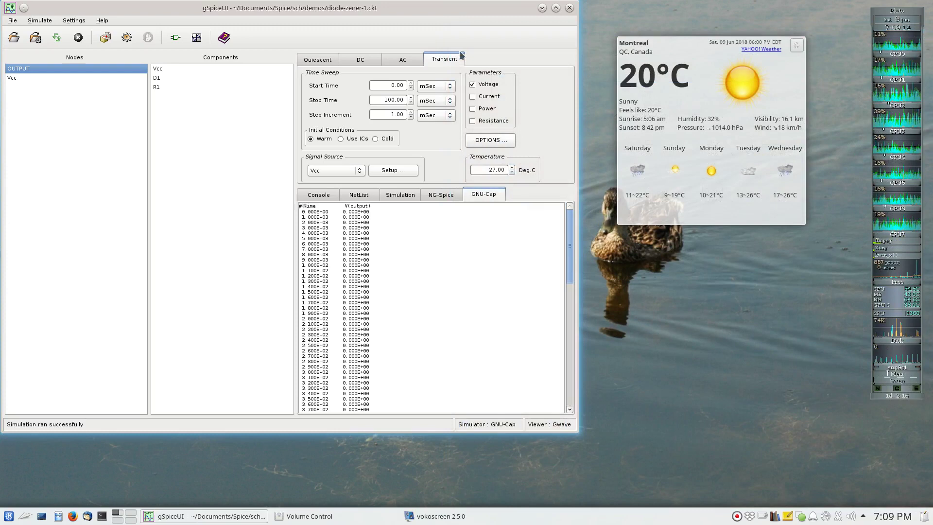
click(196, 39)
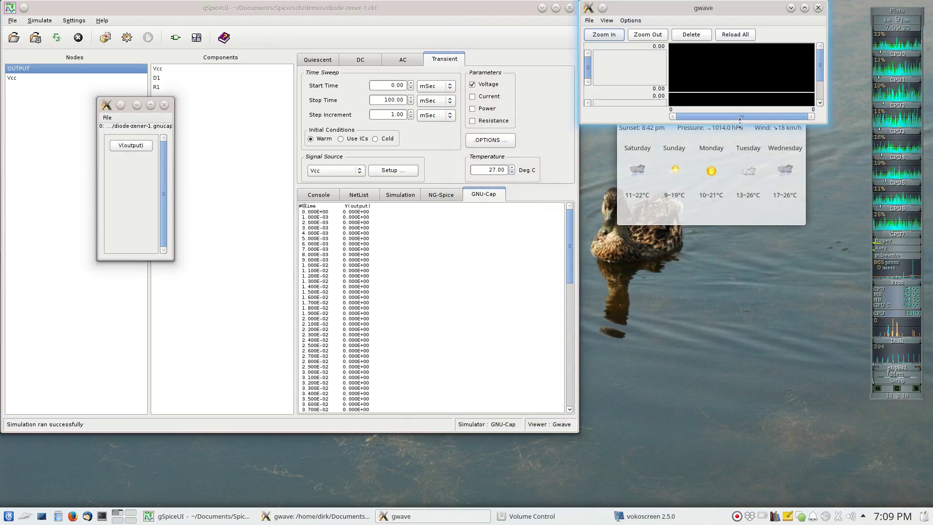
drag(740, 124, 718, 430)
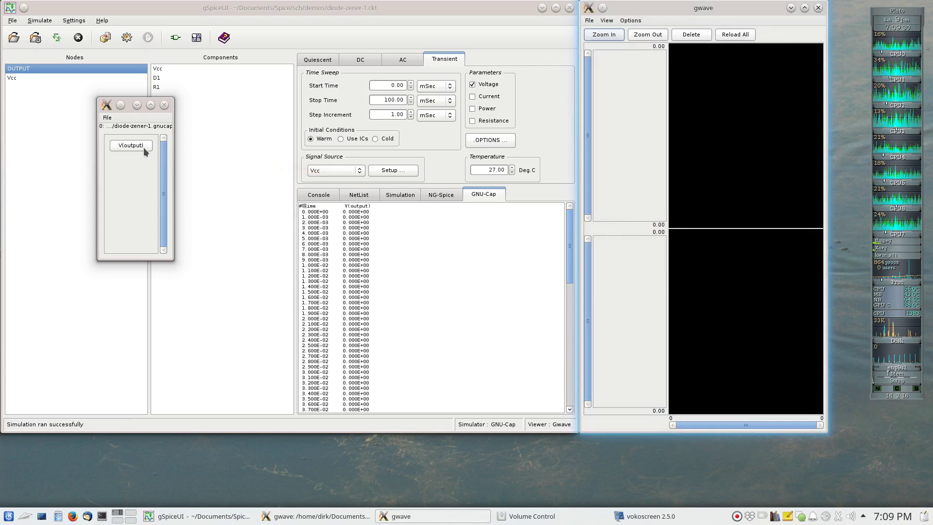
mouse_move(142, 147)
mouse_down()
mouse_move(397, 123)
mouse_move(623, 141)
mouse_move(756, 143)
mouse_move(754, 135)
mouse_up()
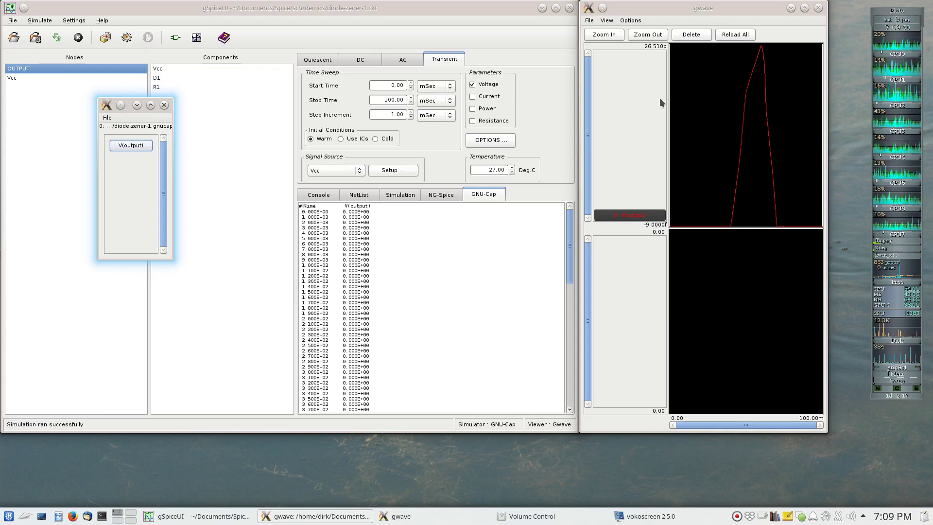
click(818, 8)
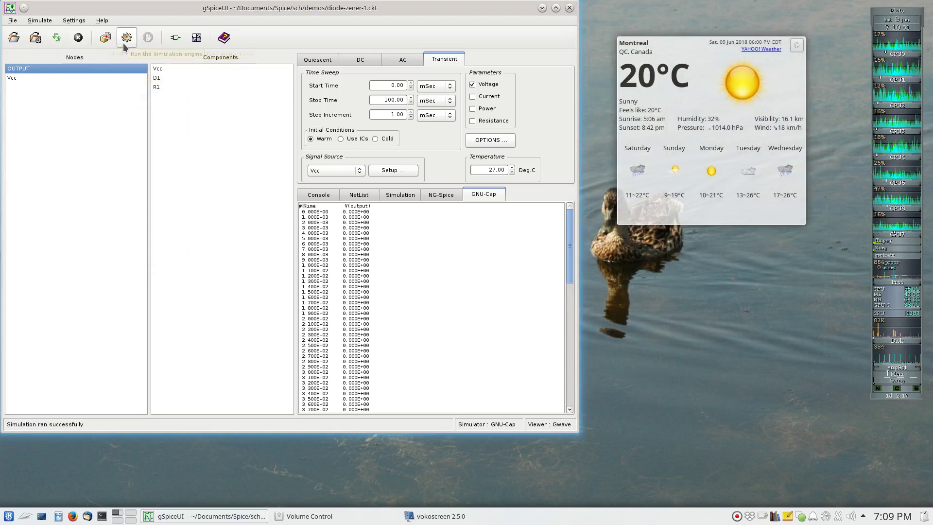
Switch the simulator to NG-Spice, re-import the schematic and rerun the transient simulation
click(73, 20)
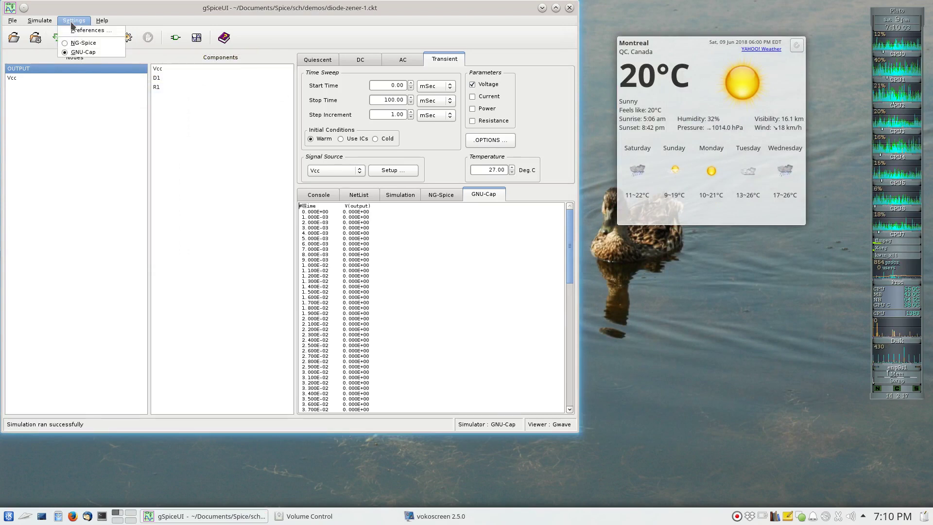
click(71, 43)
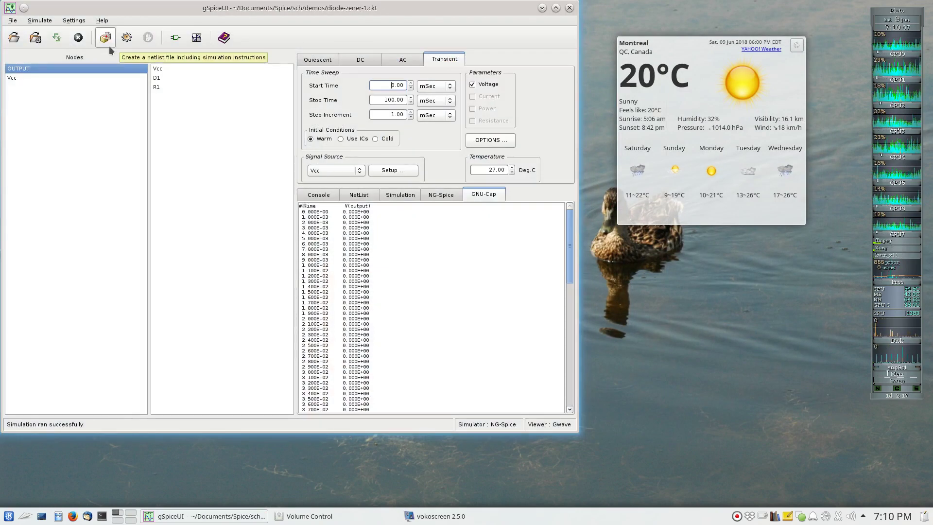
click(57, 39)
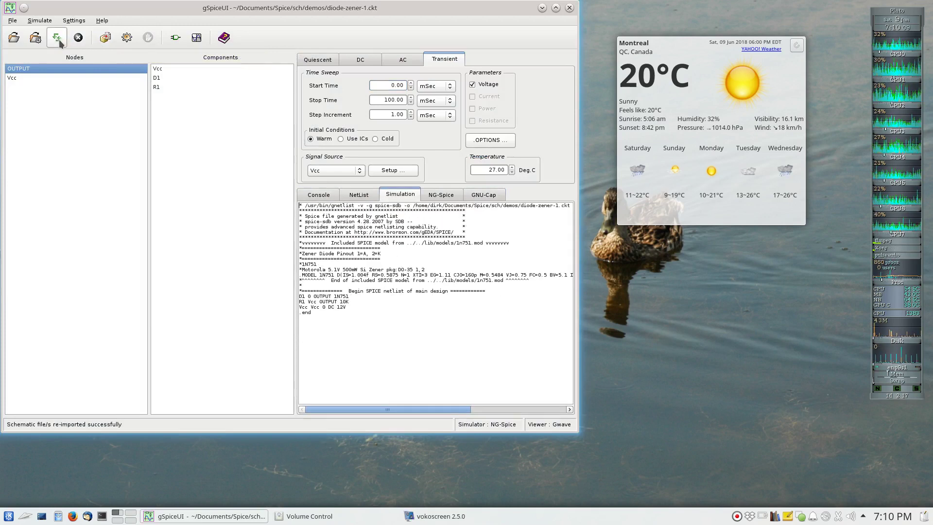
click(126, 43)
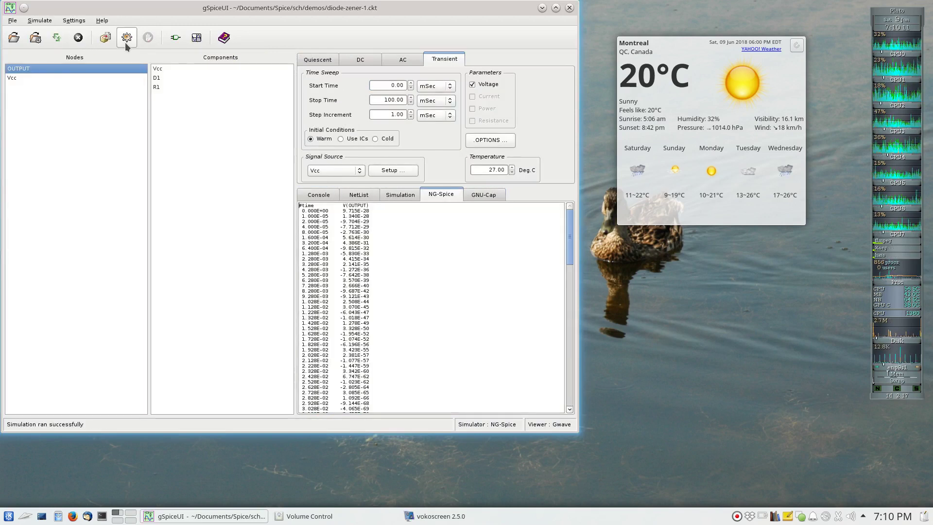
Compare the GNU-Cap and NG-Spice results, then open the NG-Spice results in gwave
click(488, 195)
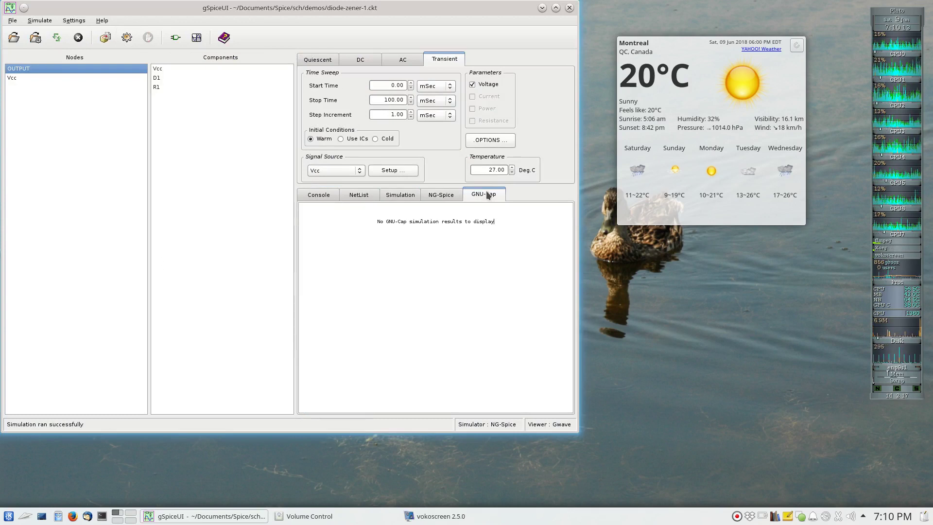
click(445, 197)
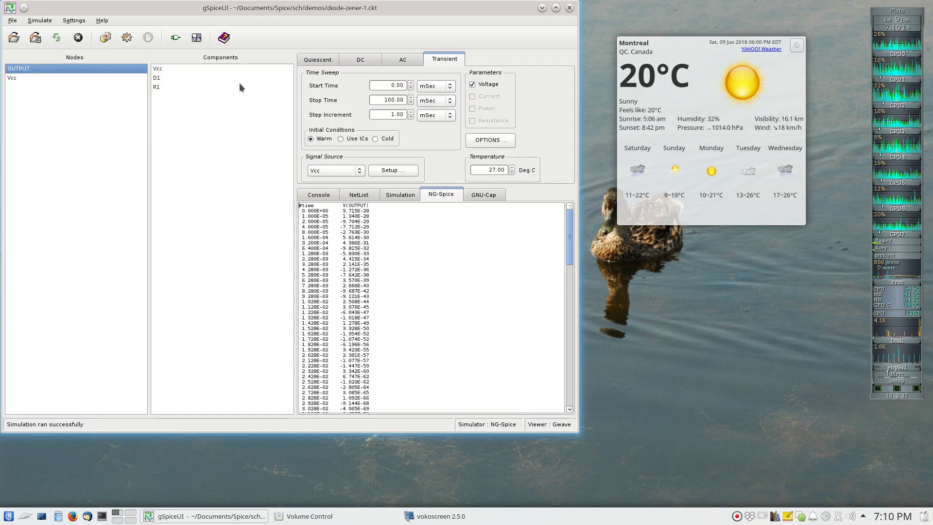
click(194, 45)
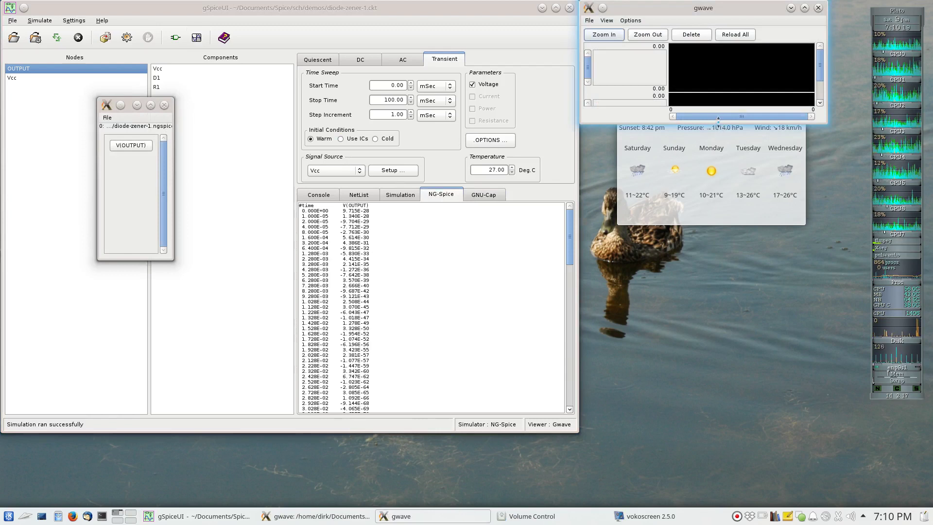
Plot NG-Spice V(OUTPUT) in a taller gwave window, showing the pulse clamped near 4.996 V, then close gwave
drag(717, 121, 708, 430)
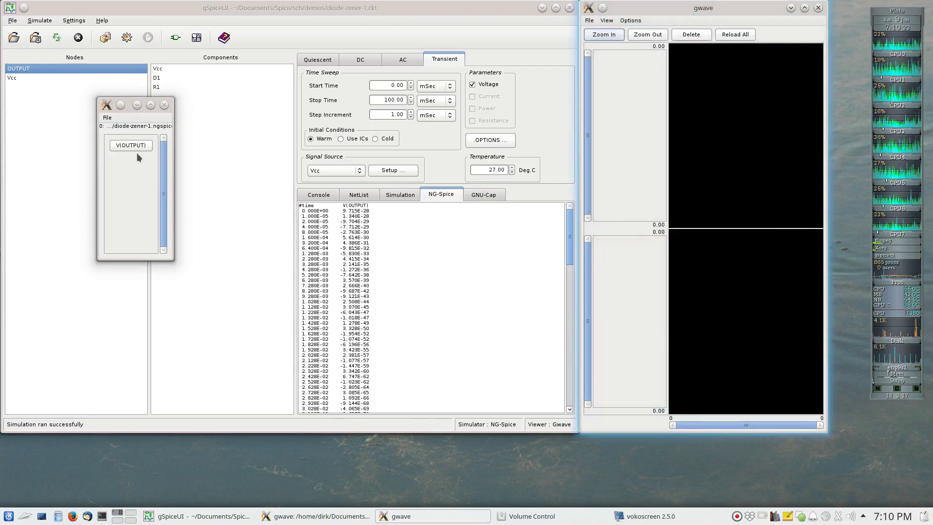
mouse_move(130, 145)
mouse_down()
mouse_move(275, 146)
mouse_move(678, 119)
mouse_move(726, 107)
mouse_up()
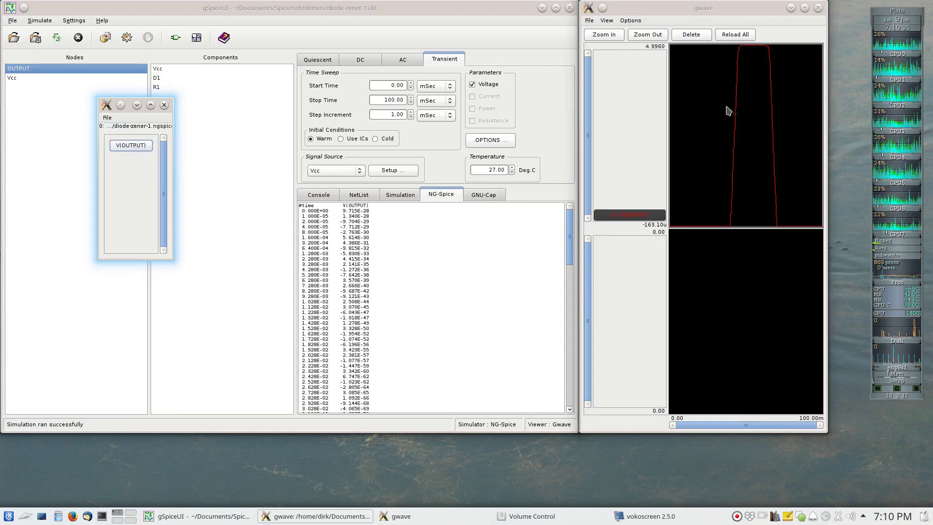
click(818, 7)
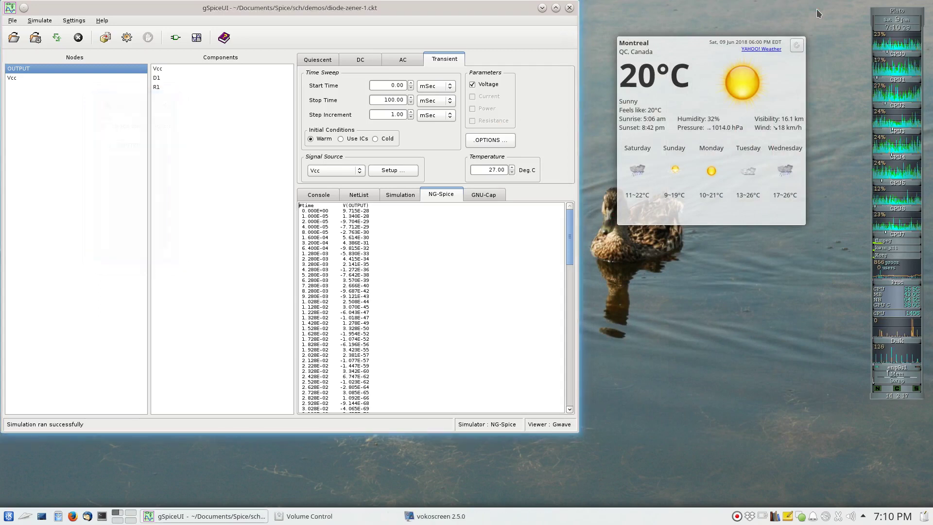
click(176, 37)
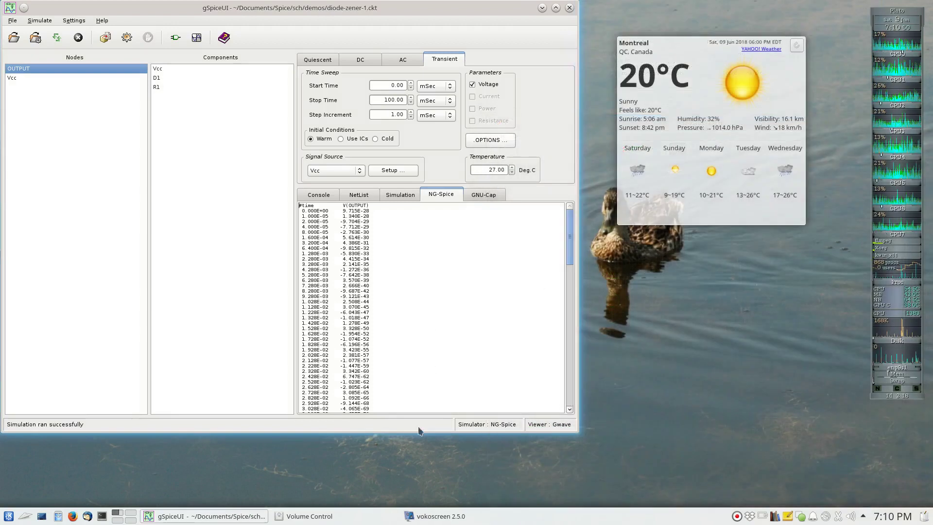
click(414, 517)
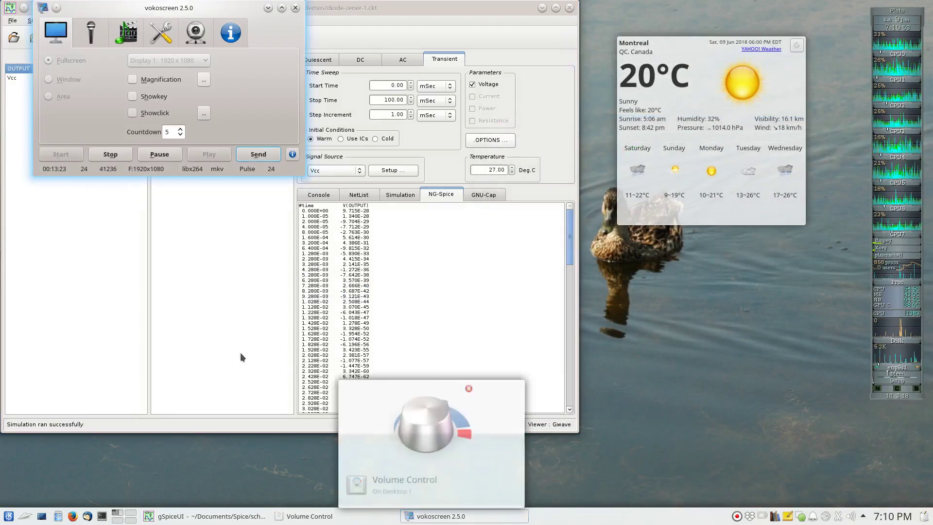